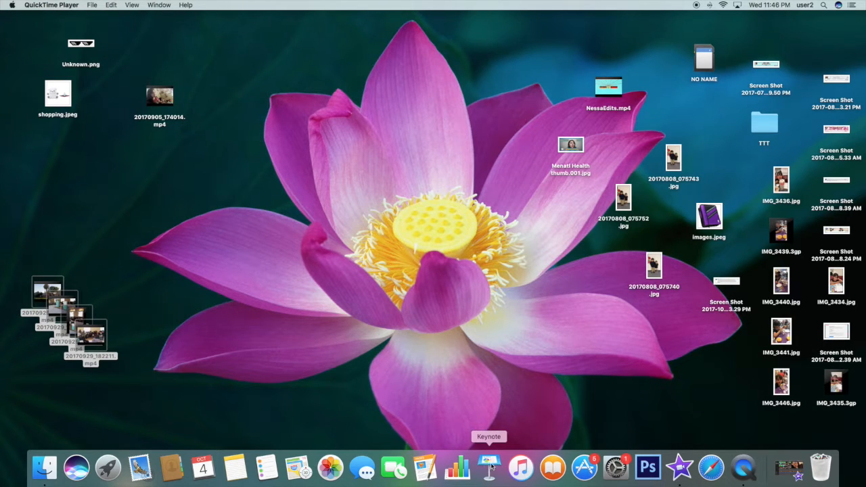
Open Keynote and create a new presentation using the White theme in the Wide format
click(490, 465)
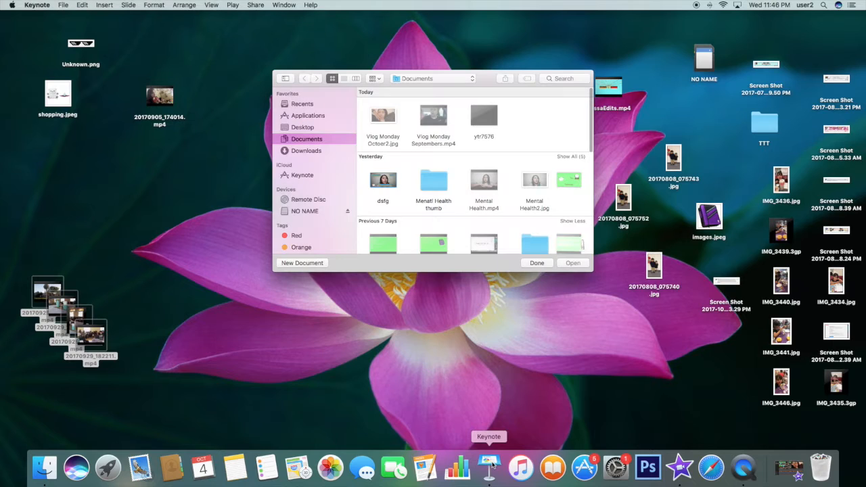
click(320, 264)
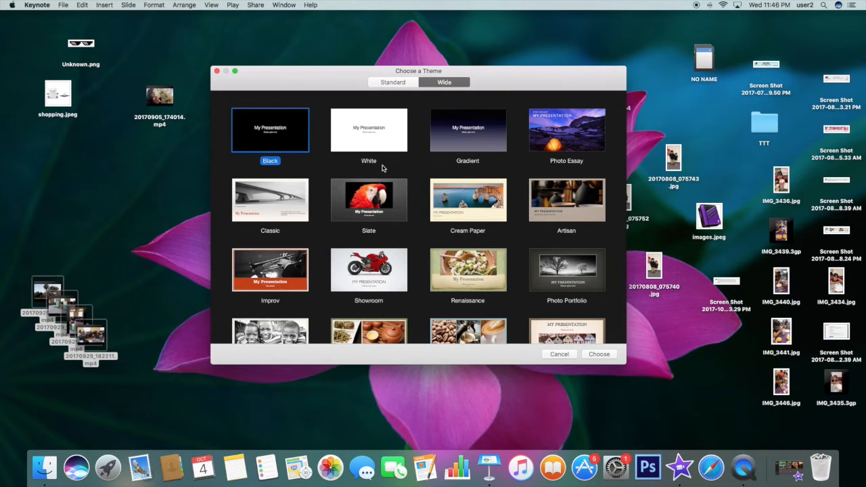
click(363, 125)
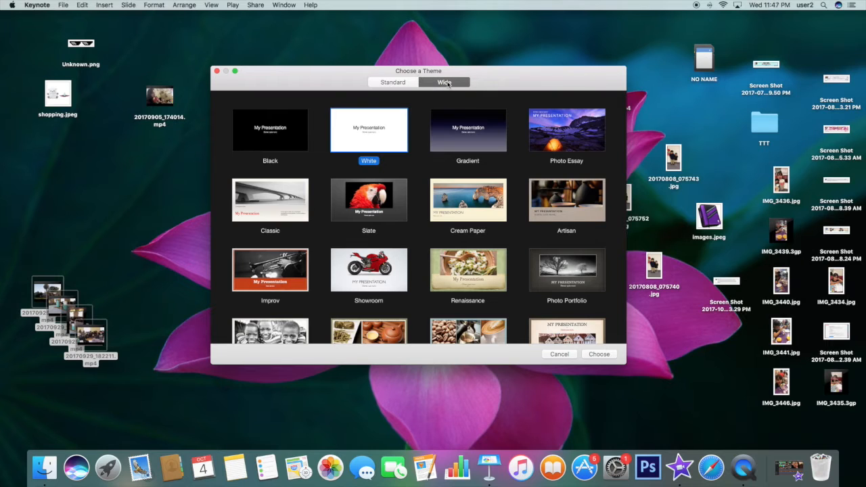
scroll(514, 176, up, 1)
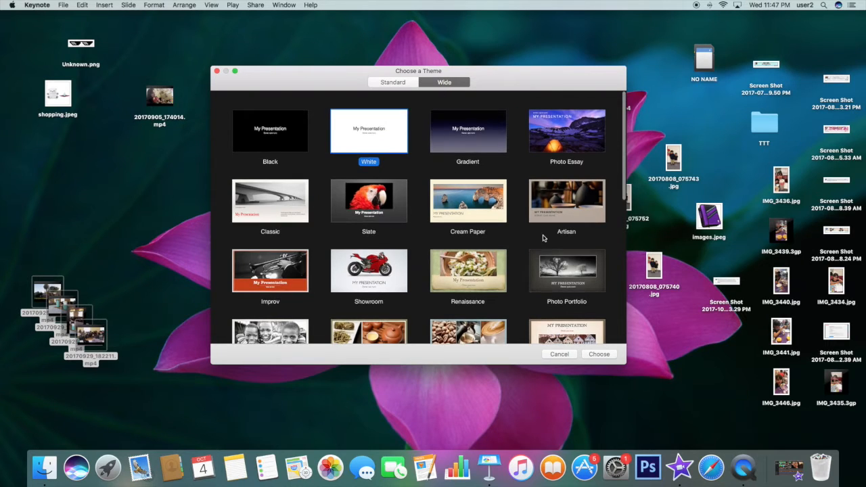
click(599, 354)
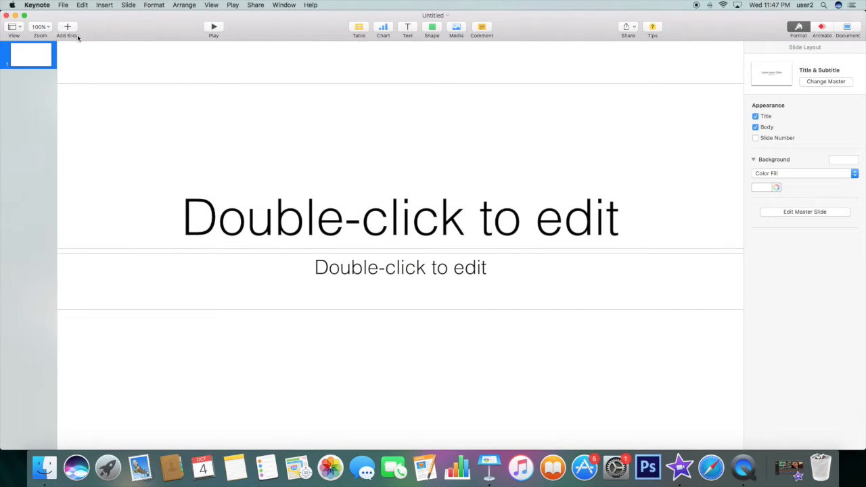
Set the slide zoom to 50% and make the presentation window narrower, centred over the desktop
click(40, 28)
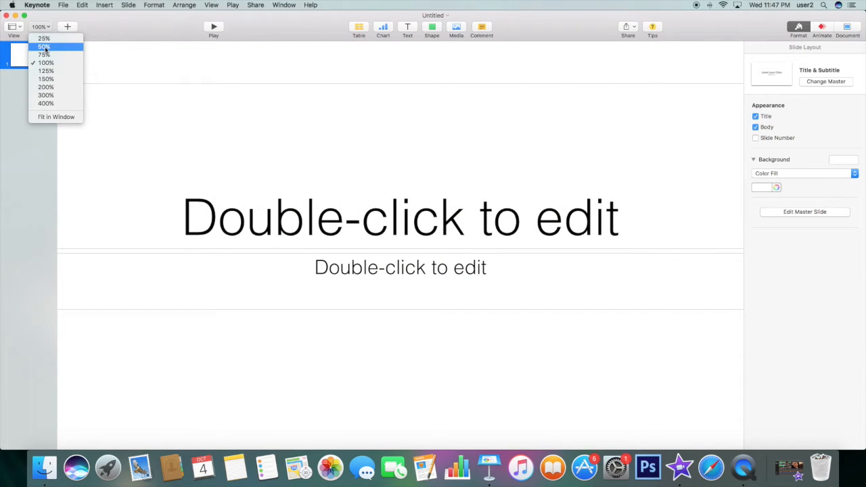
click(44, 46)
drag(702, 16, 685, 19)
drag(849, 109, 653, 115)
drag(562, 37, 652, 26)
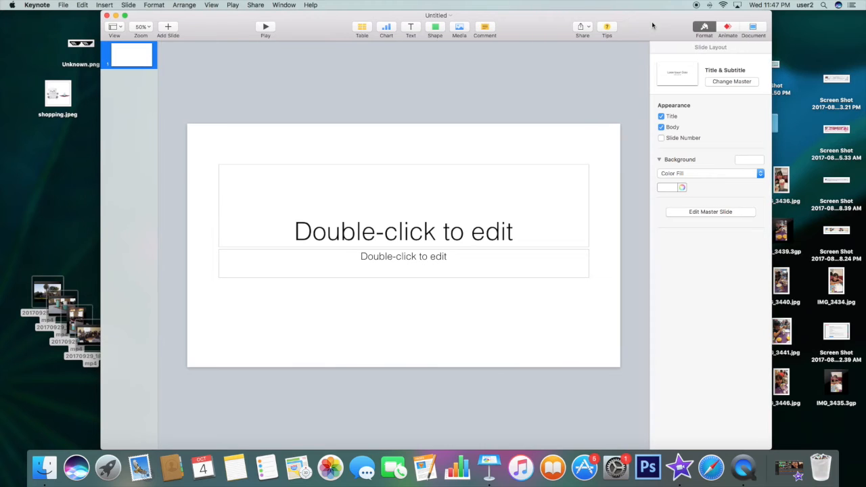
Delete the title and subtitle placeholders from the slide to leave it blank
click(329, 188)
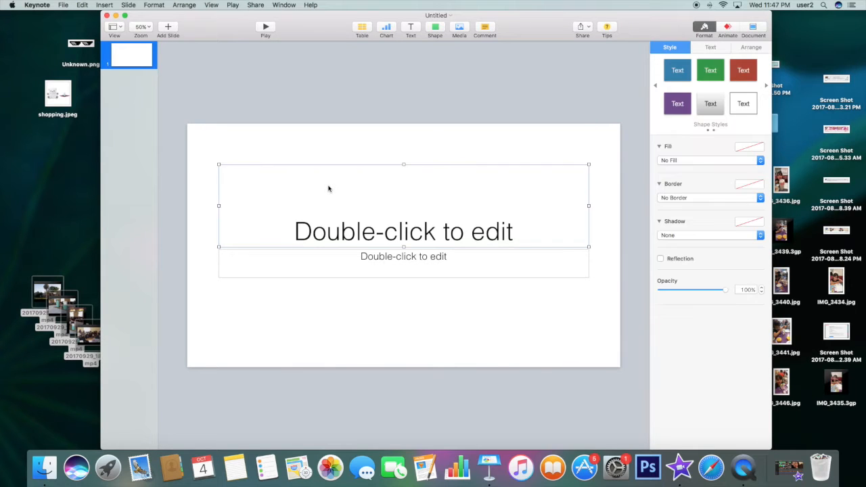
key(Delete)
click(363, 264)
key(Delete)
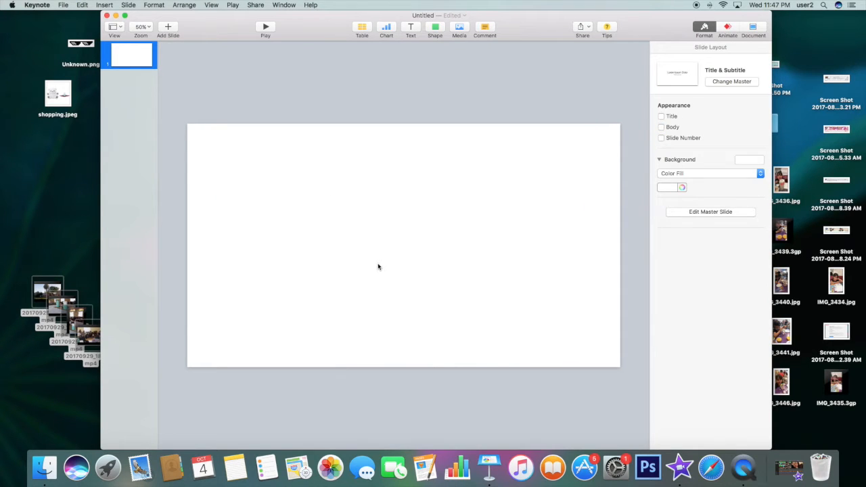
Place the image Vlog Monday Octoer2.jpg from Finder onto the blank slide and close the file window
click(45, 467)
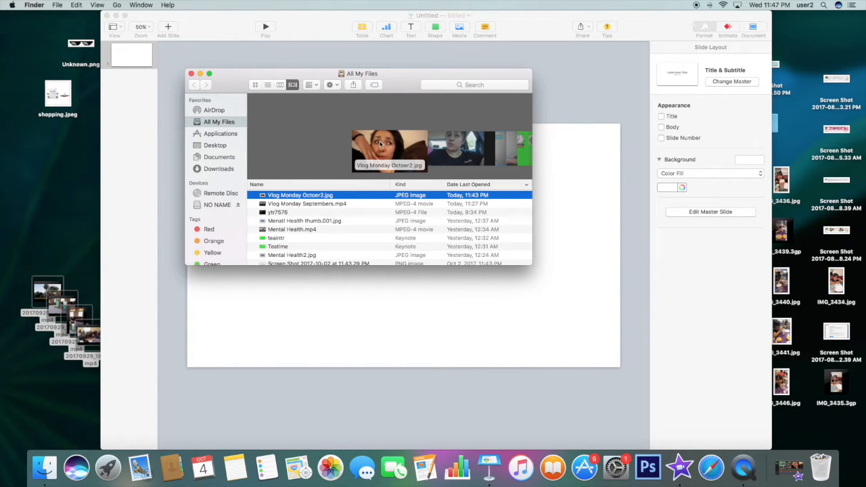
scroll(341, 137, right, 4)
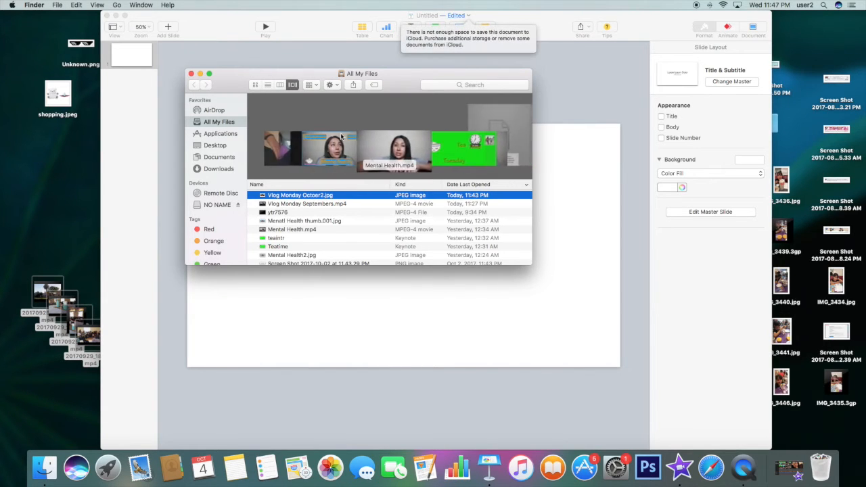
scroll(342, 138, left, 4)
drag(328, 198, 320, 273)
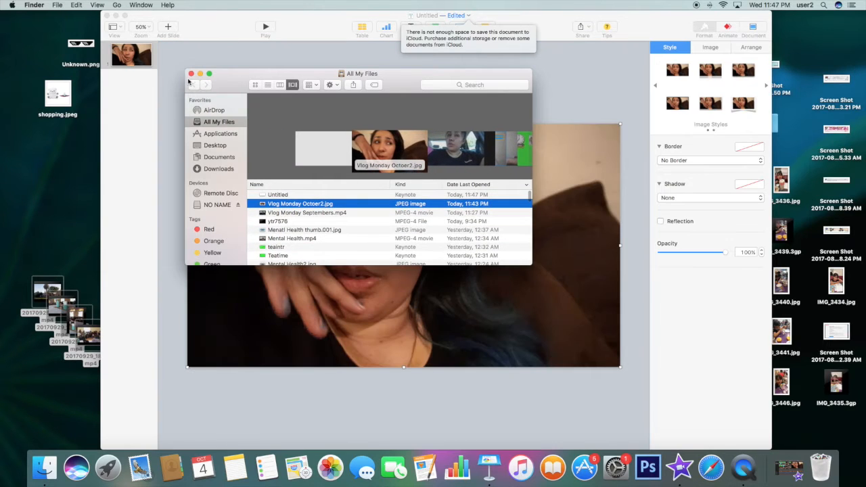
click(191, 73)
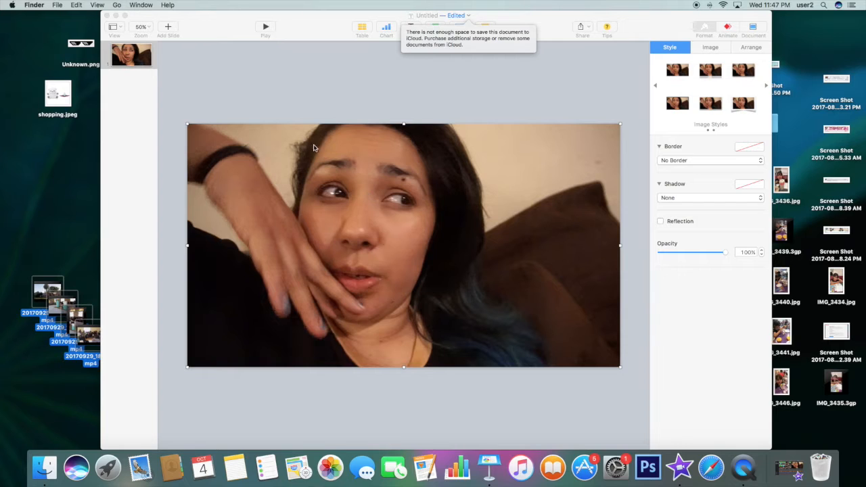
click(465, 173)
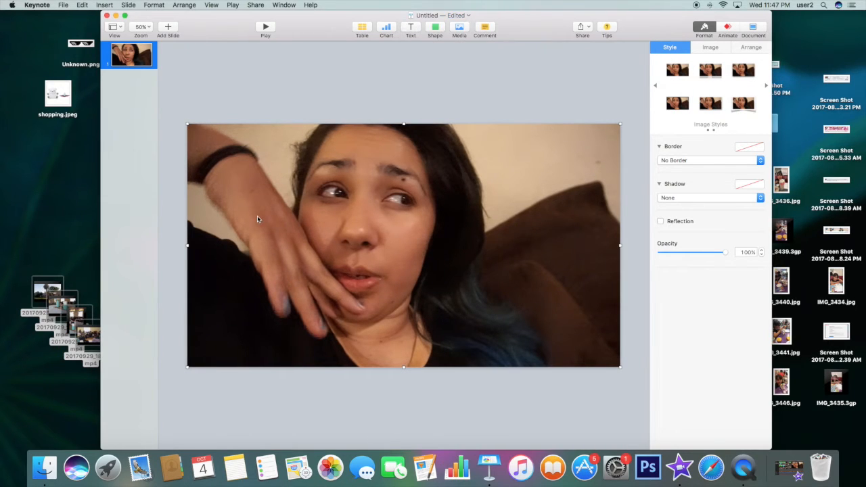
Use Instant Alpha to make the wall areas around the person and beside the arm transparent
click(709, 48)
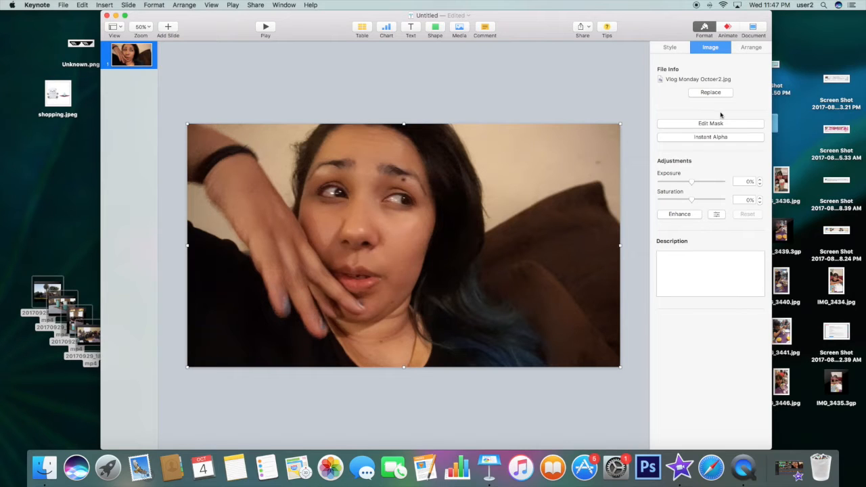
click(719, 141)
drag(541, 150, 570, 155)
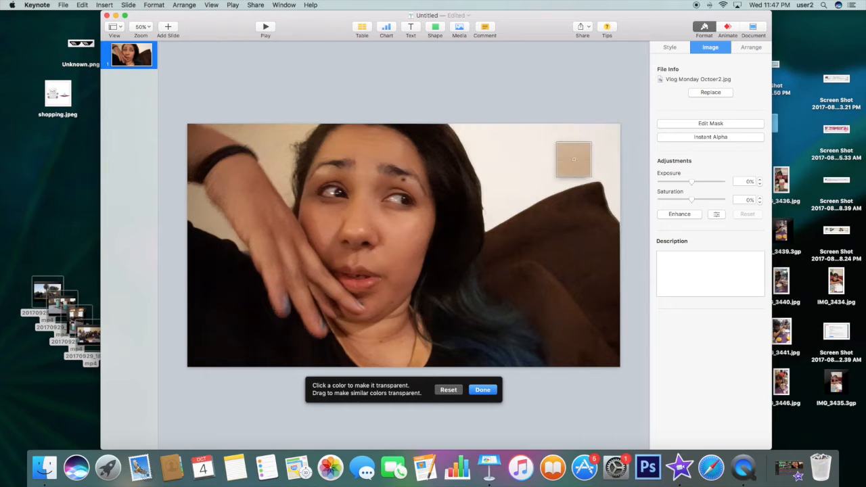
drag(288, 143, 318, 169)
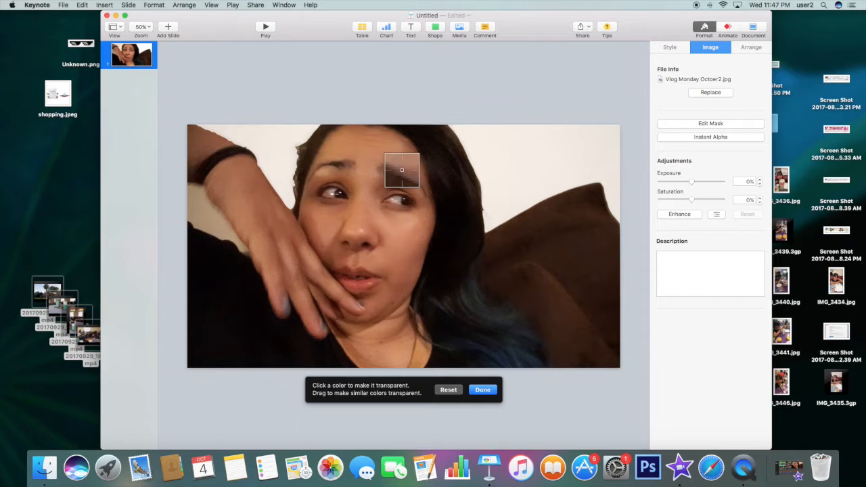
drag(192, 203, 233, 232)
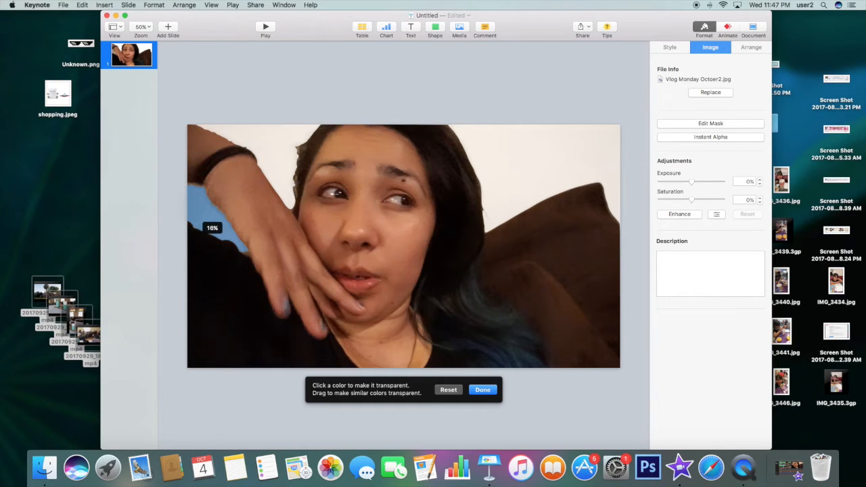
click(491, 100)
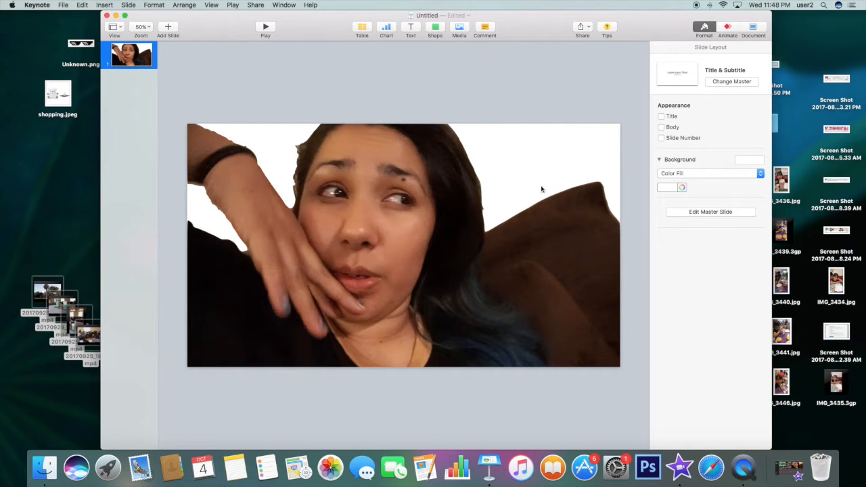
Undo all the Instant Alpha removals to restore the photo's background
click(76, 4)
click(91, 18)
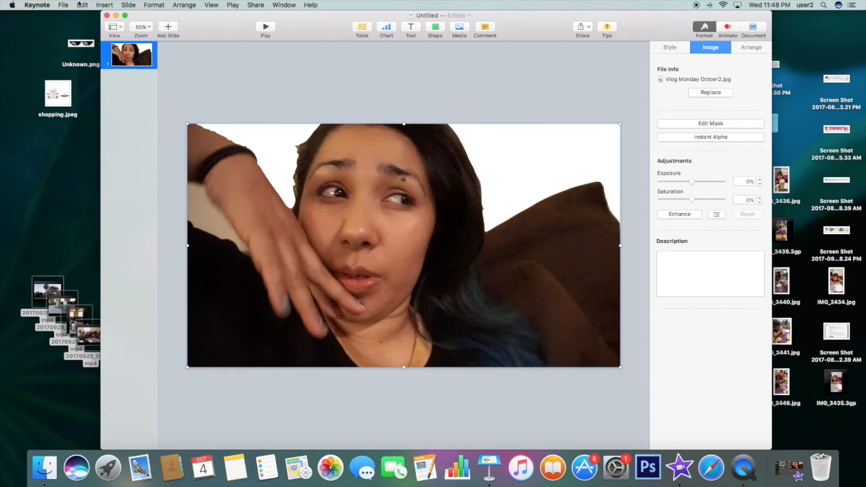
key(super+z)
key(super+z)
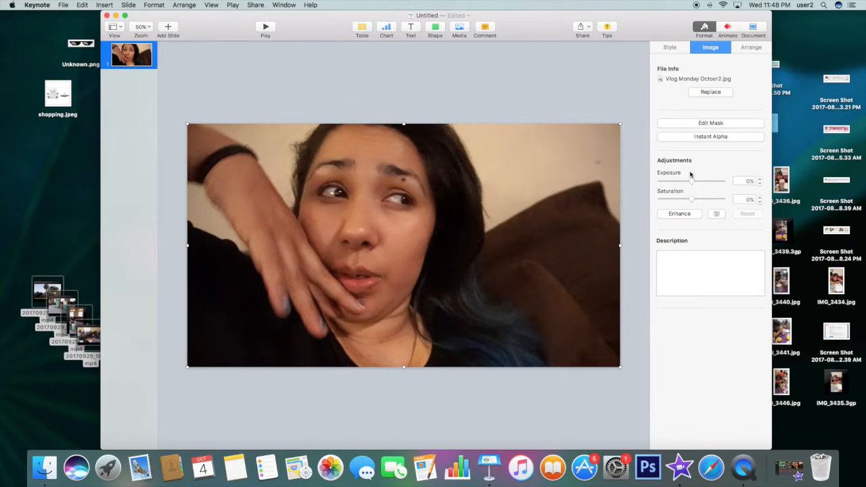
Try lowering the photo's exposure to -14% and undo the adjustment
mouse_move(694, 182)
mouse_down()
mouse_move(665, 183)
mouse_move(721, 188)
mouse_move(643, 189)
mouse_move(721, 188)
mouse_move(689, 189)
mouse_up()
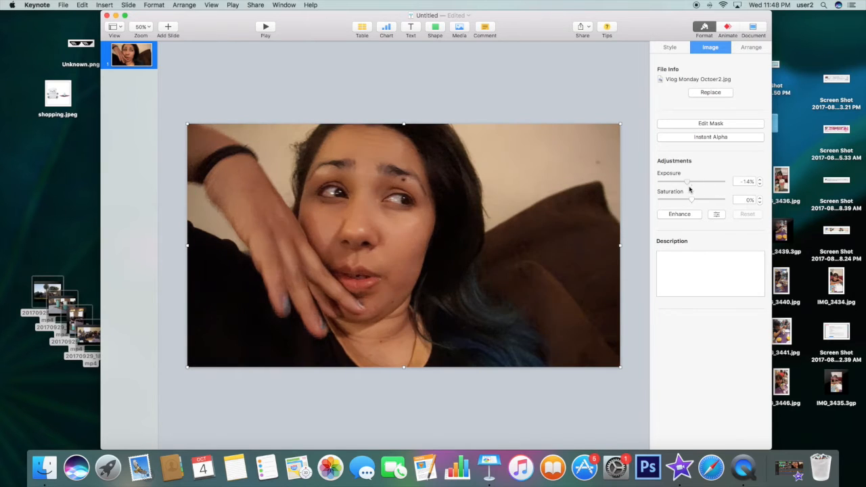
click(82, 5)
click(318, 21)
key(super+z)
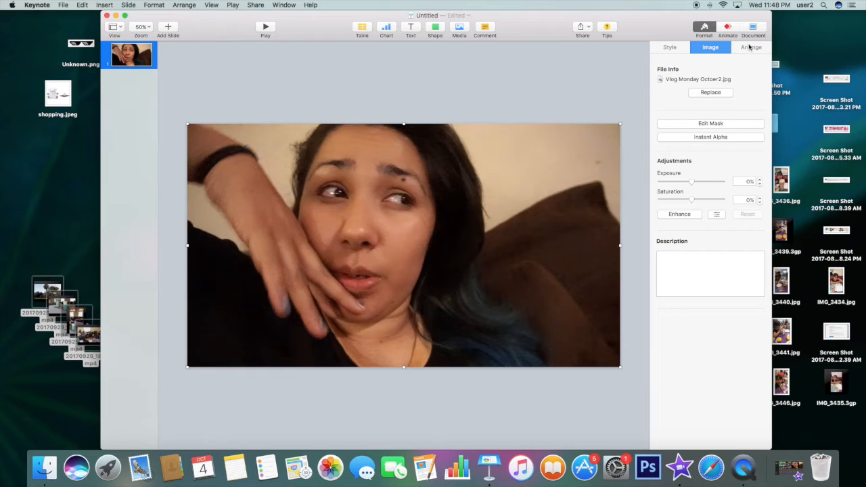
Add a line border to the photo and set its thickness to 33 pt
click(673, 47)
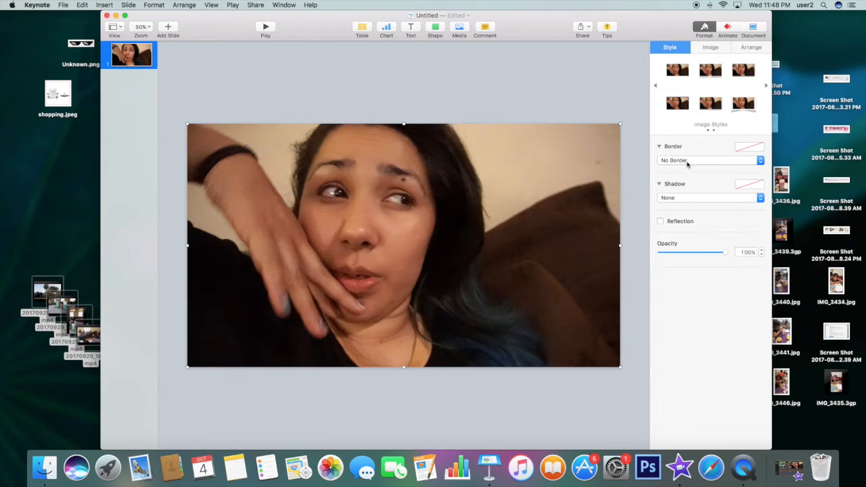
click(725, 161)
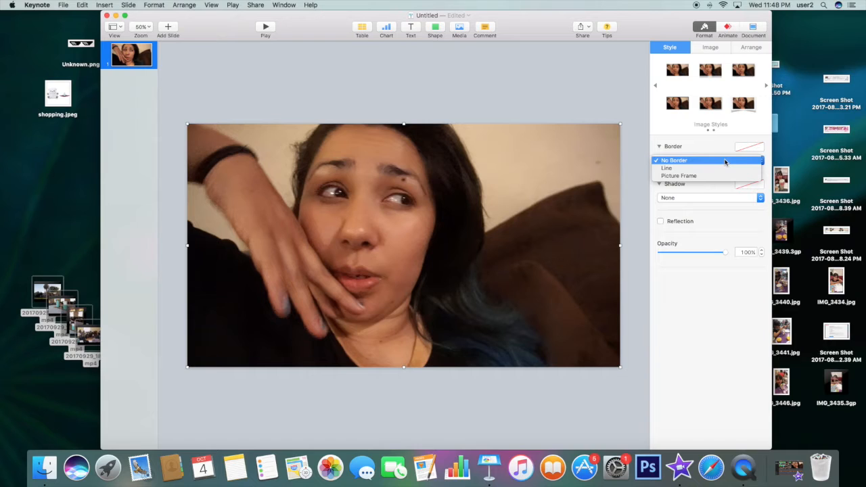
click(685, 169)
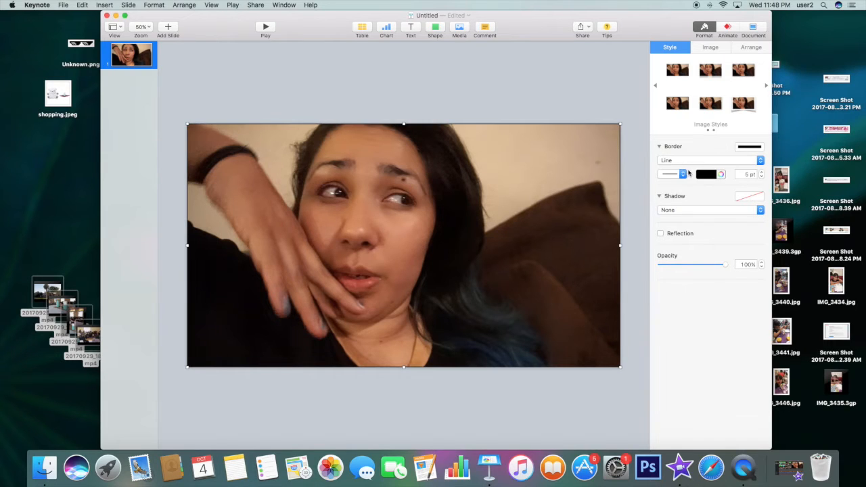
click(761, 172)
click(761, 172)
click(762, 173)
click(761, 172)
click(761, 173)
click(761, 173)
click(761, 172)
click(762, 173)
click(761, 173)
click(761, 172)
click(761, 172)
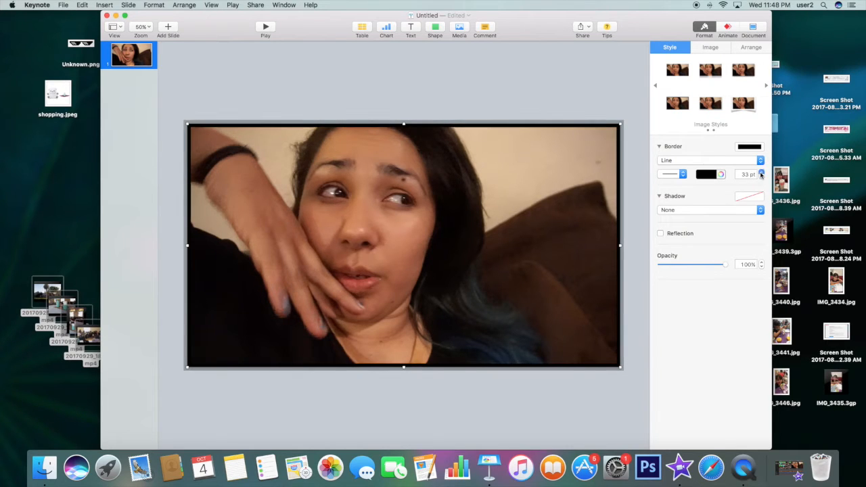
Change the photo border's colour to the Strawberry pink pencil colour and close the colour picker
click(720, 175)
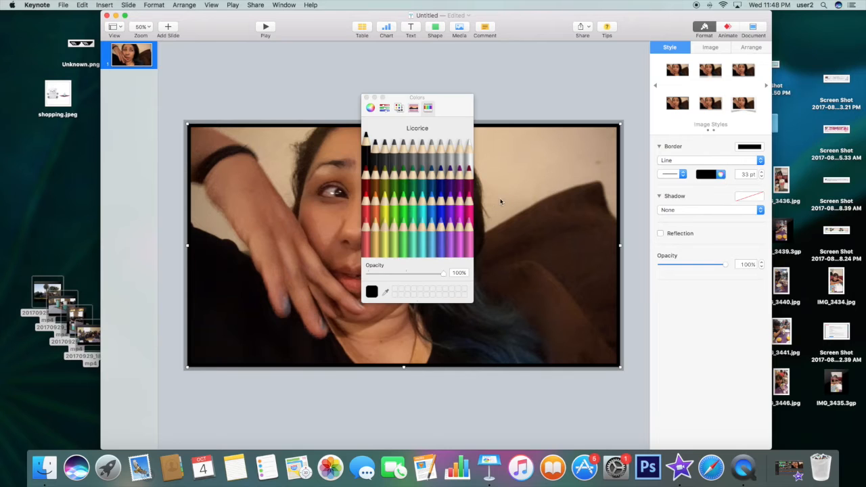
click(469, 206)
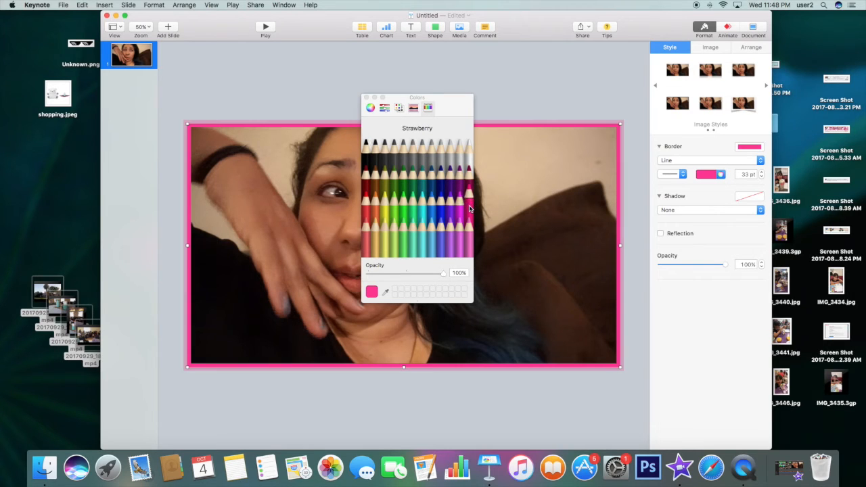
click(366, 97)
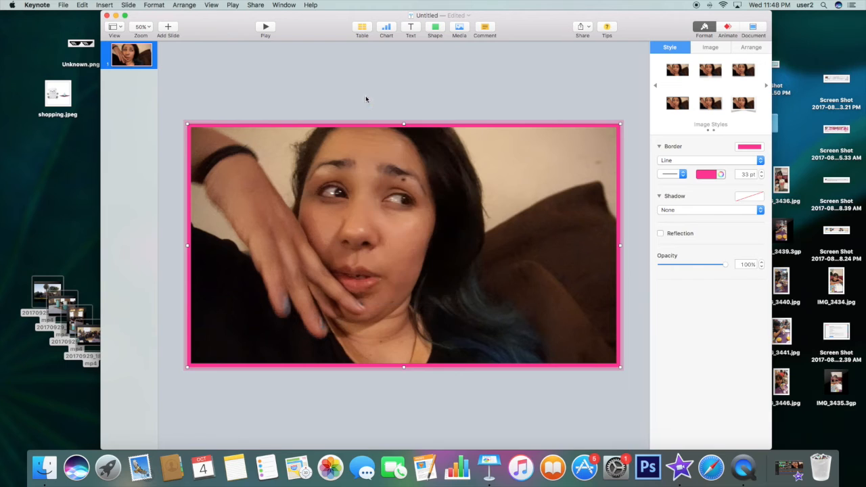
Add a text box on the photo containing the word "Never"
click(410, 29)
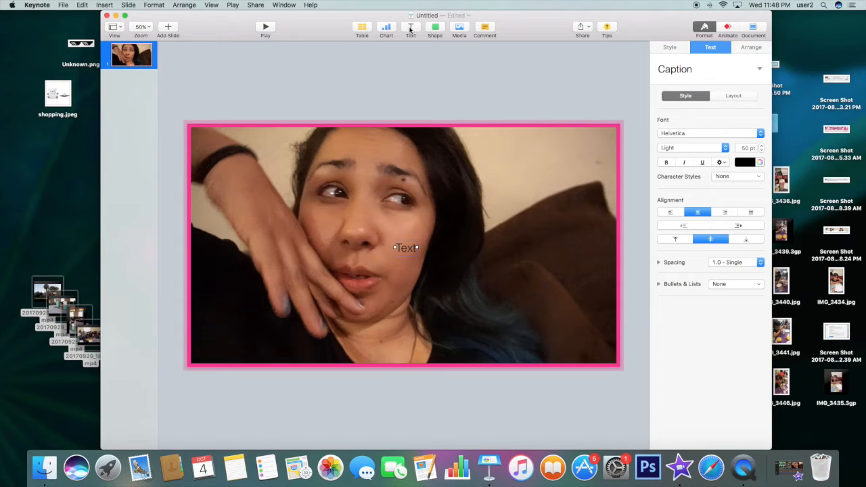
double_click(410, 249)
text(Never)
Set the font of the whole "Never" text to Impact
key(super+a)
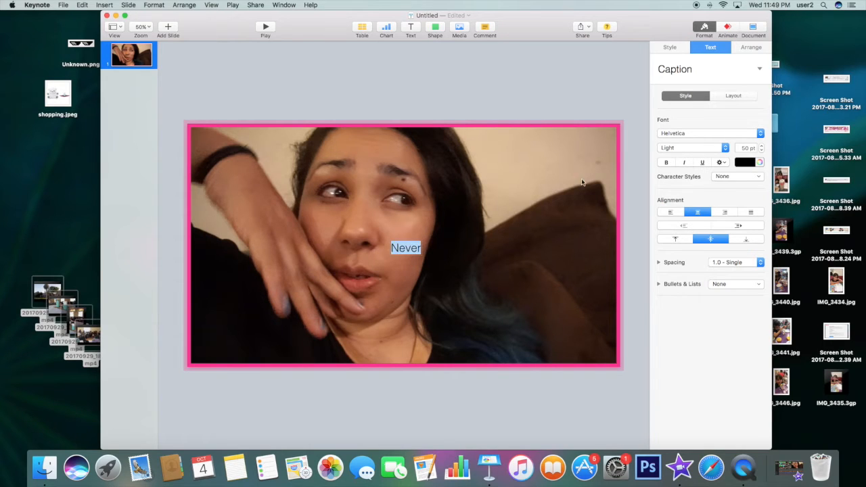
click(730, 133)
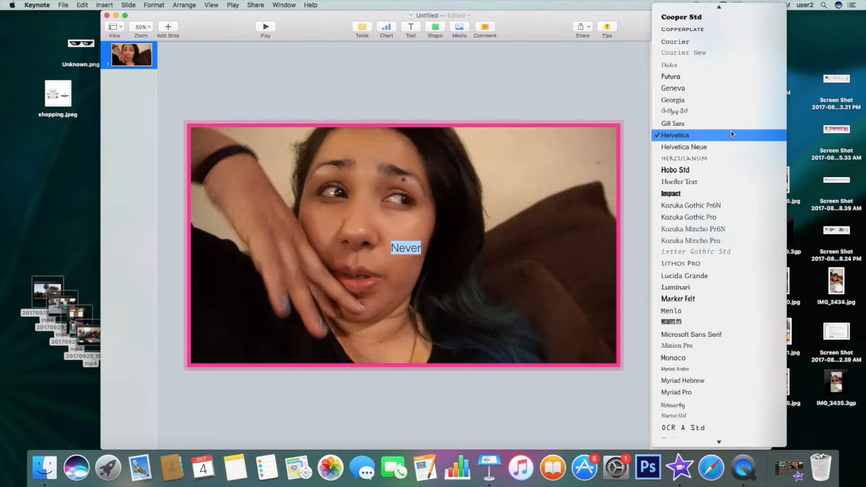
click(721, 196)
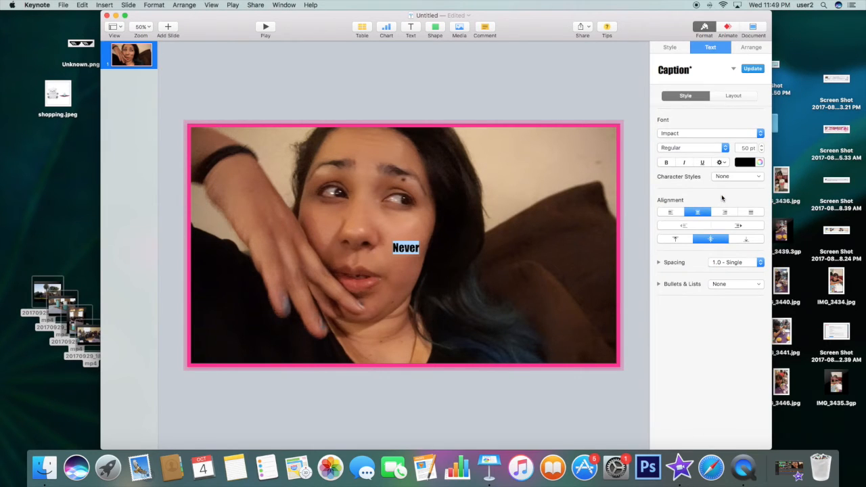
Set the "Never" caption's font to Stencil Std and its size to 150 pt
click(691, 133)
scroll(777, 358, down, 10)
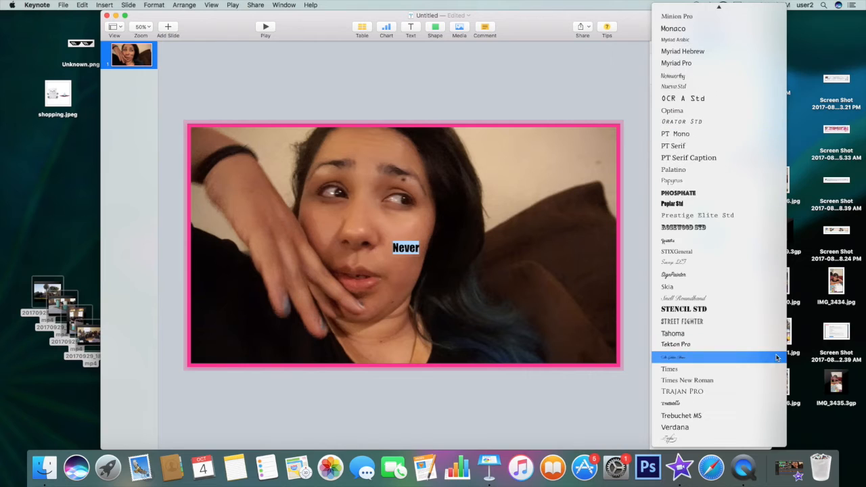
click(751, 309)
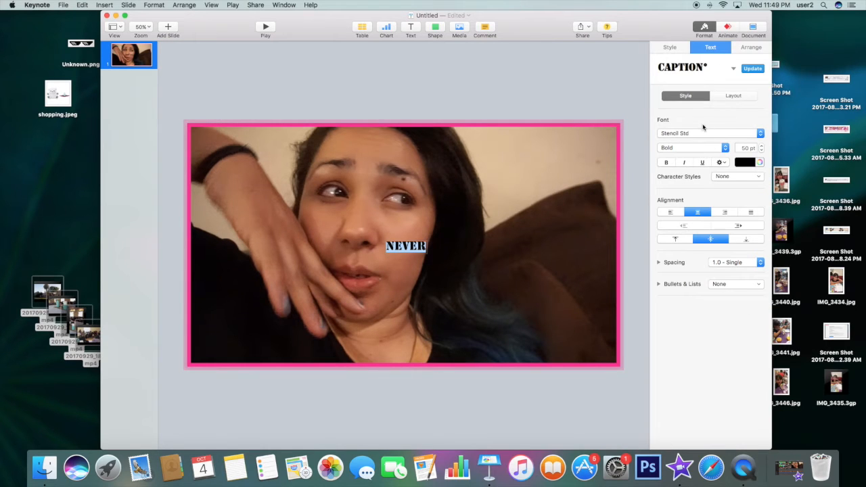
click(740, 146)
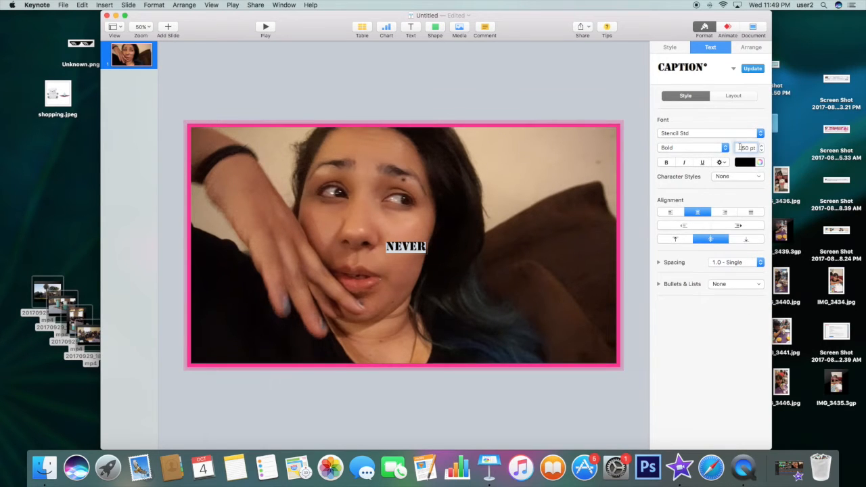
text(1)
key(Return)
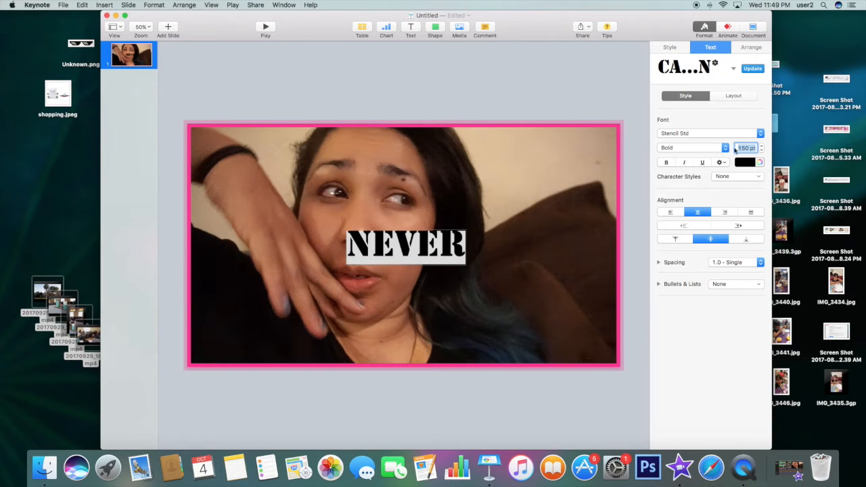
Move the NEVER caption to the photo's upper-right area and colour its text with the Turquoise pencil colour
click(427, 244)
drag(427, 244, 556, 161)
click(521, 168)
key(super+a)
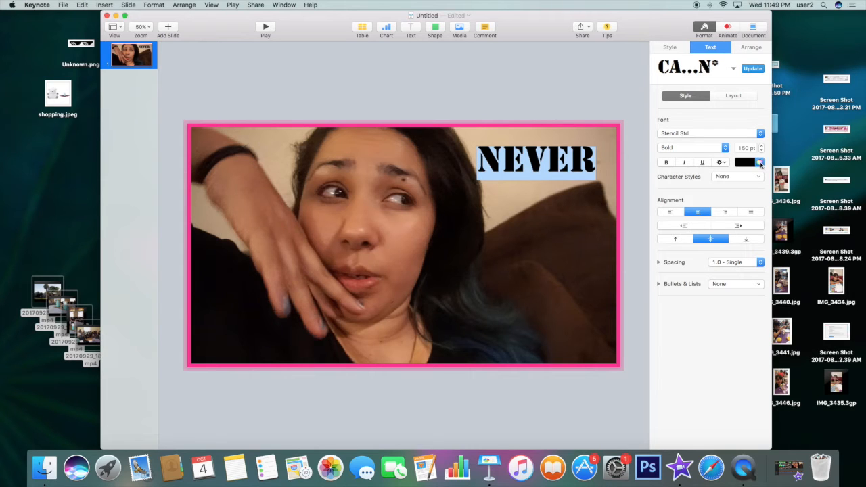
click(760, 164)
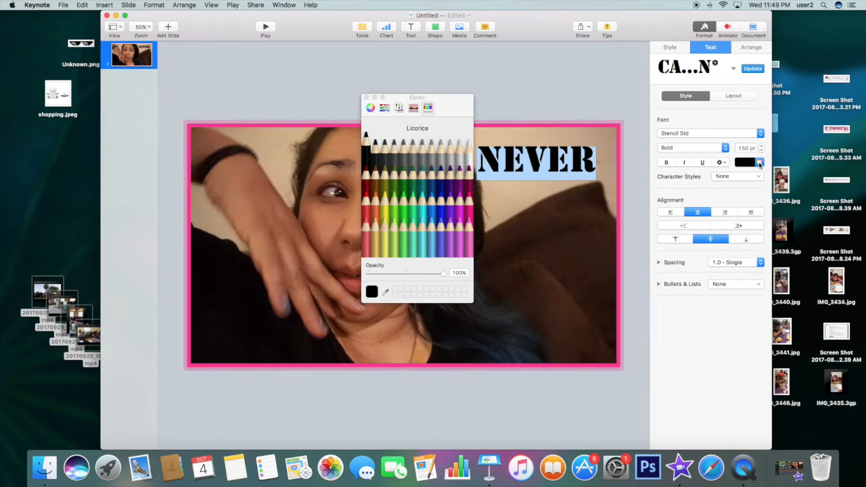
click(420, 203)
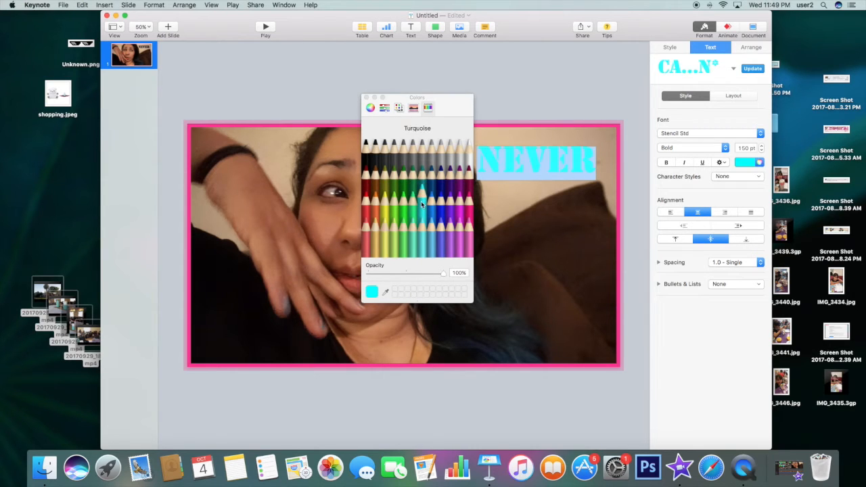
click(366, 99)
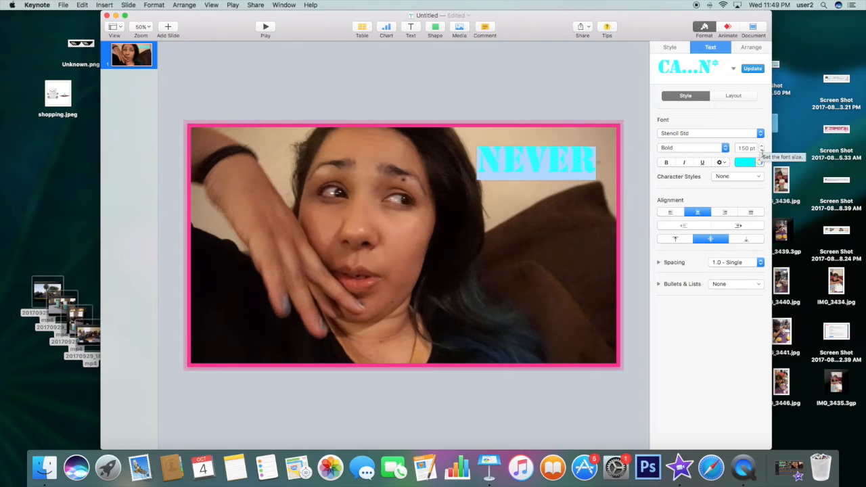
Reduce the NEVER text's font size to 143 pt
click(761, 151)
click(761, 151)
click(761, 150)
click(761, 151)
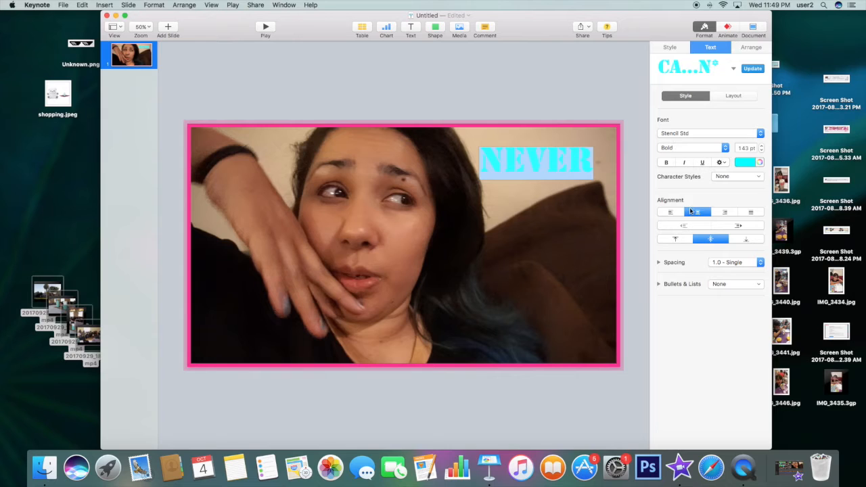
Give the NEVER text box a Strawberry pink colour fill and shift it slightly up on the photo
click(669, 47)
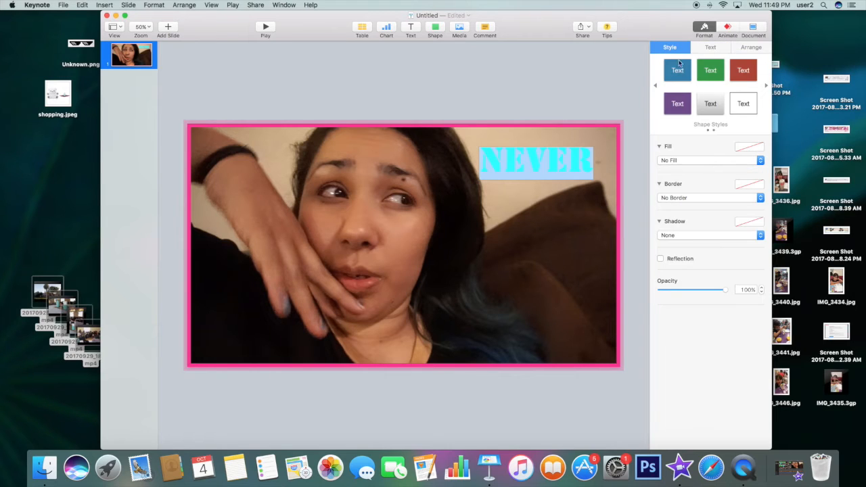
click(689, 159)
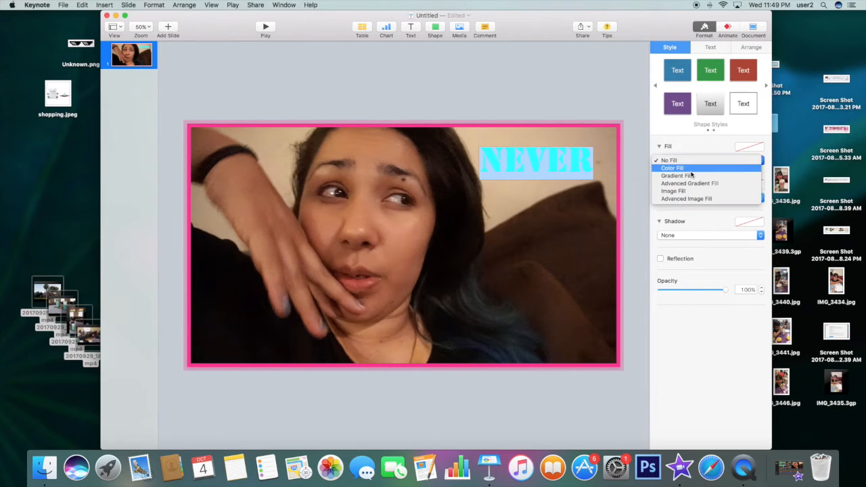
click(690, 169)
click(681, 174)
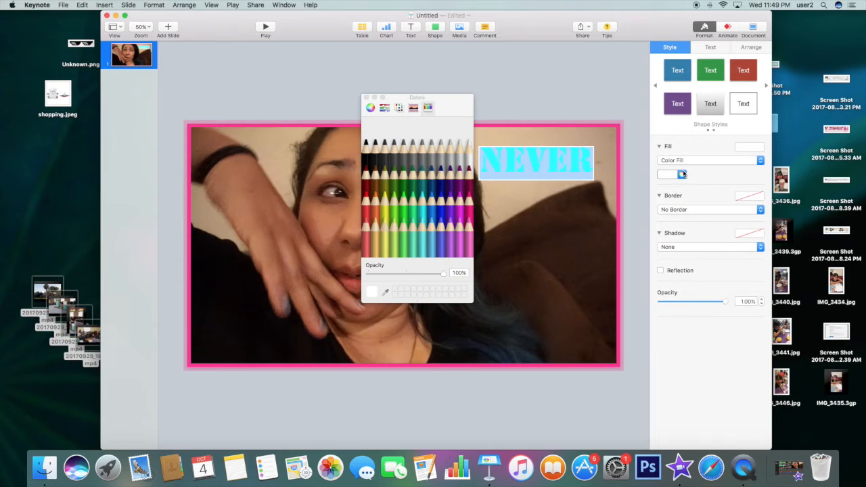
click(466, 200)
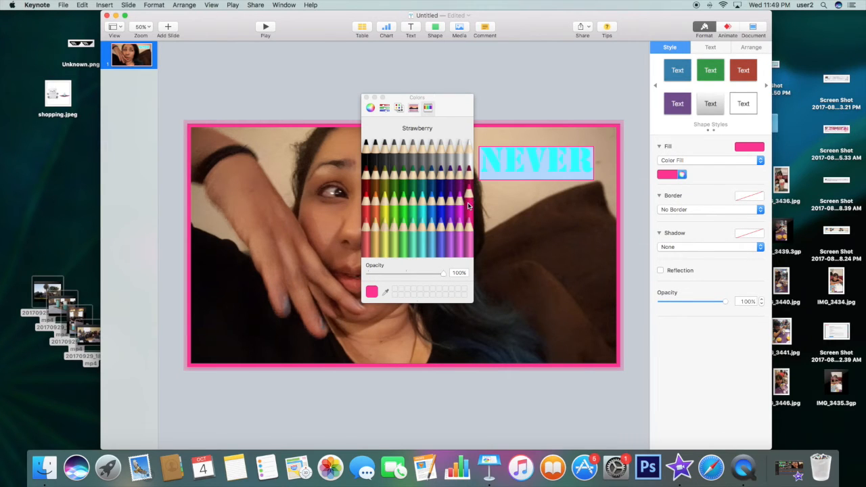
click(366, 97)
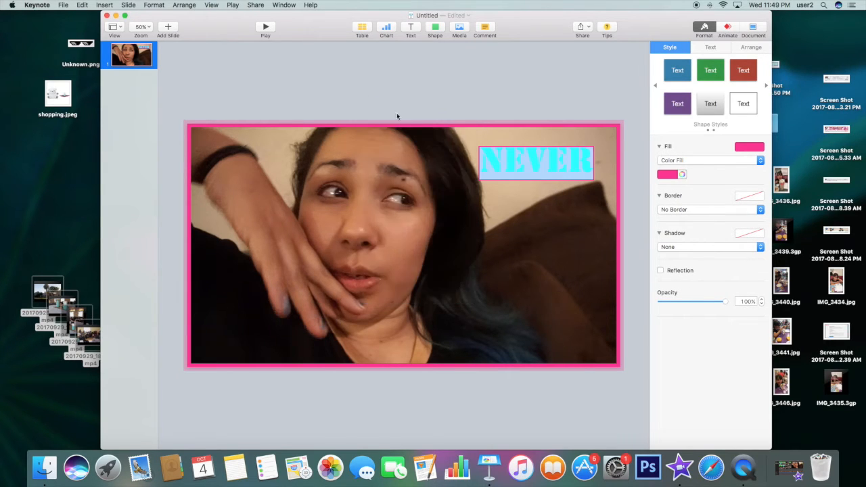
click(585, 200)
drag(570, 170, 561, 160)
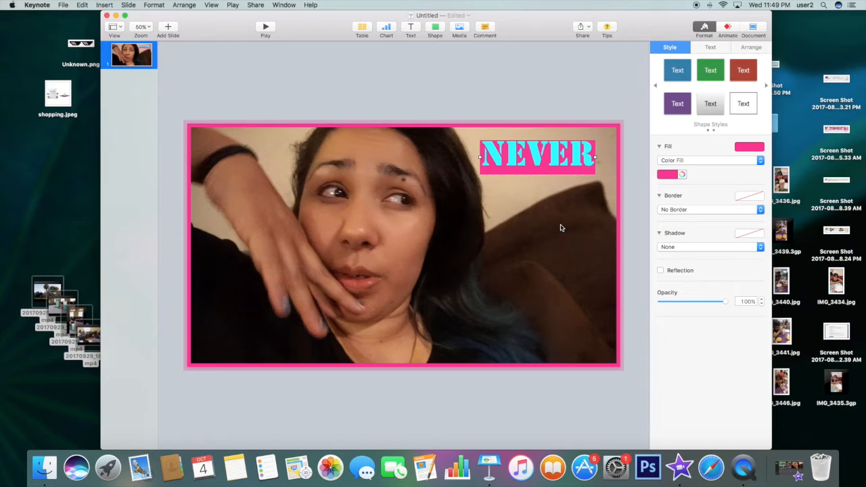
Add a text box containing "Forgetting" and set its font to Stencil Std
click(408, 28)
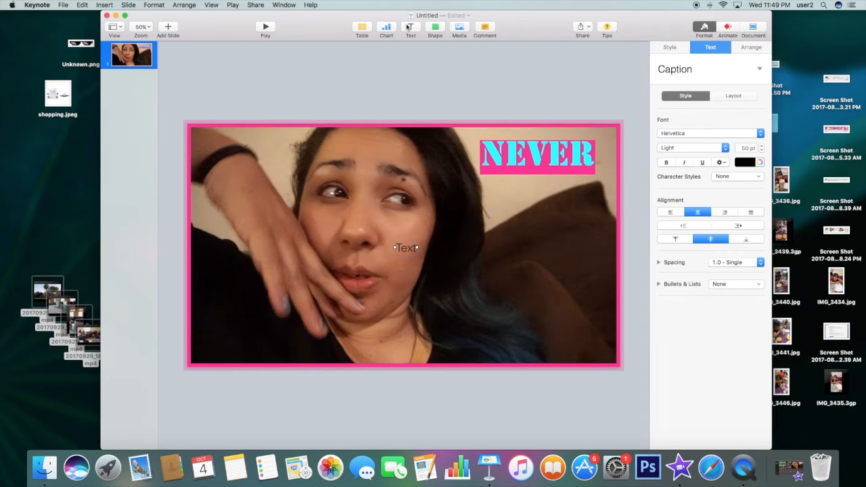
text(Forgettin)
key(super+a)
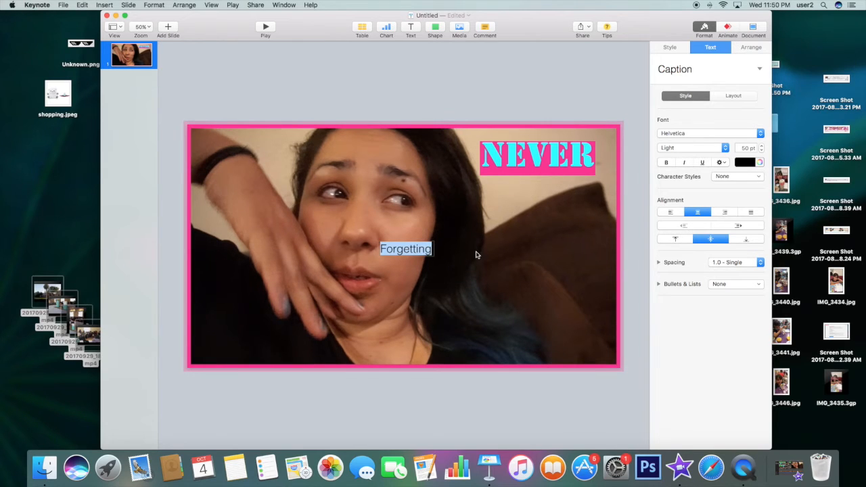
click(677, 134)
scroll(686, 152, down, 10)
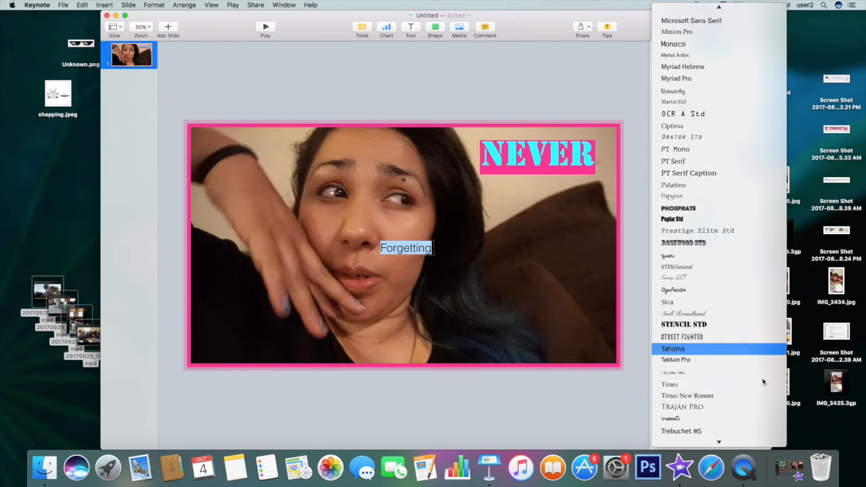
click(697, 331)
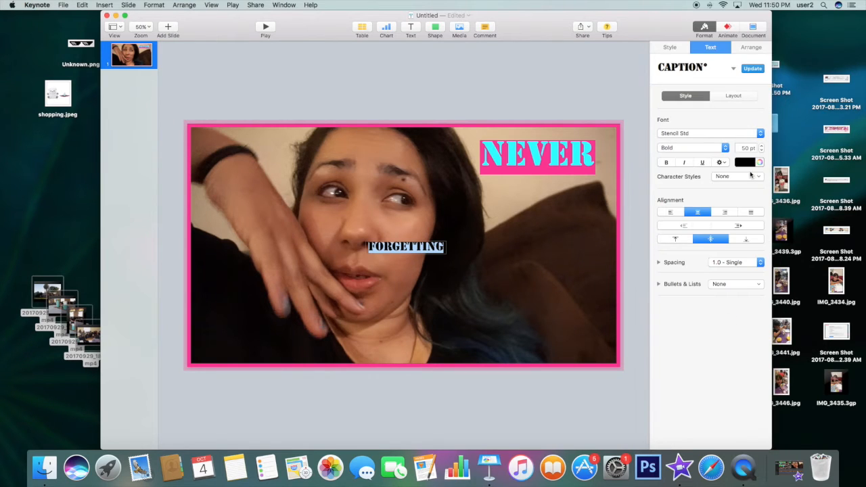
Enlarge the FORGETTING text to 150 pt and reduce it to 129 pt
click(742, 148)
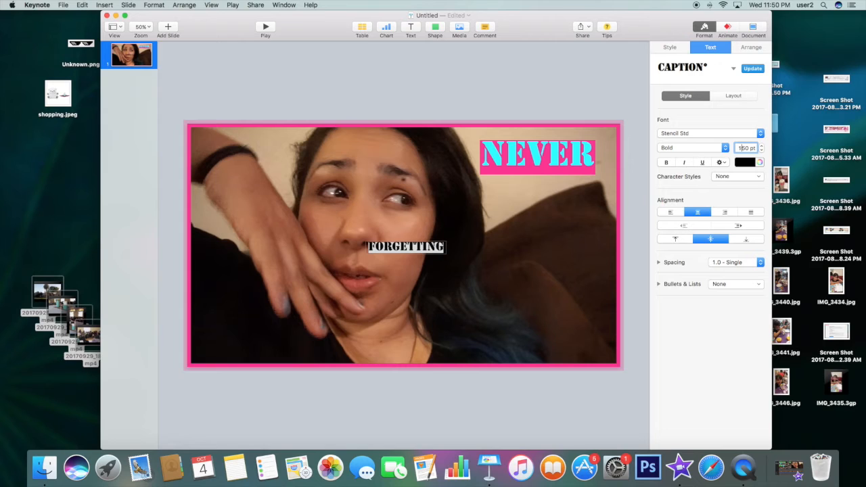
text(1)
key(Return)
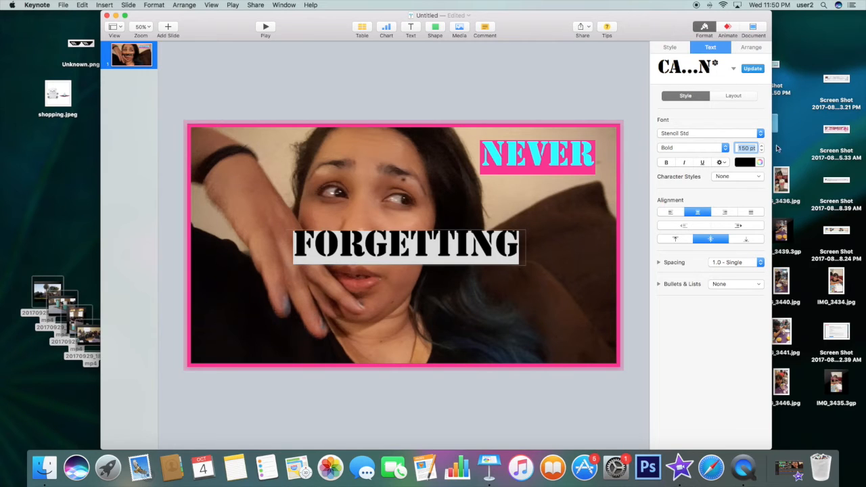
click(761, 151)
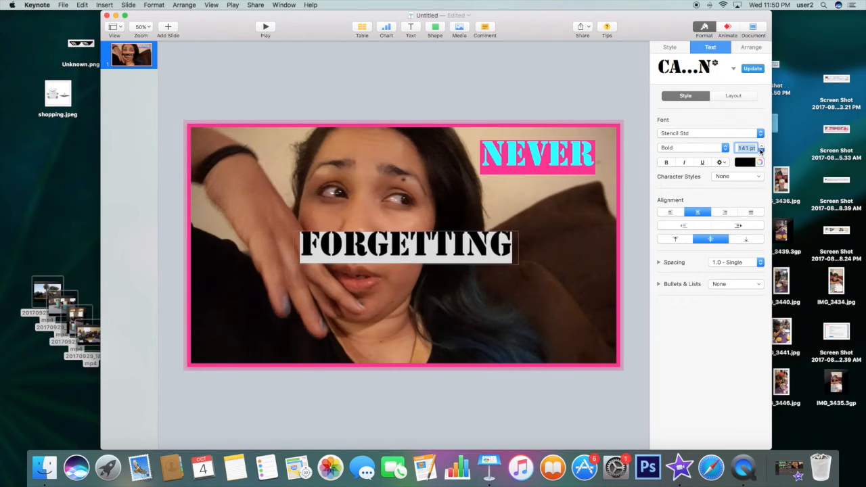
Move both captions to the bottom of the photo, with NEVER in the lower-left corner and FORGETTING to its right
click(502, 208)
drag(456, 245, 558, 215)
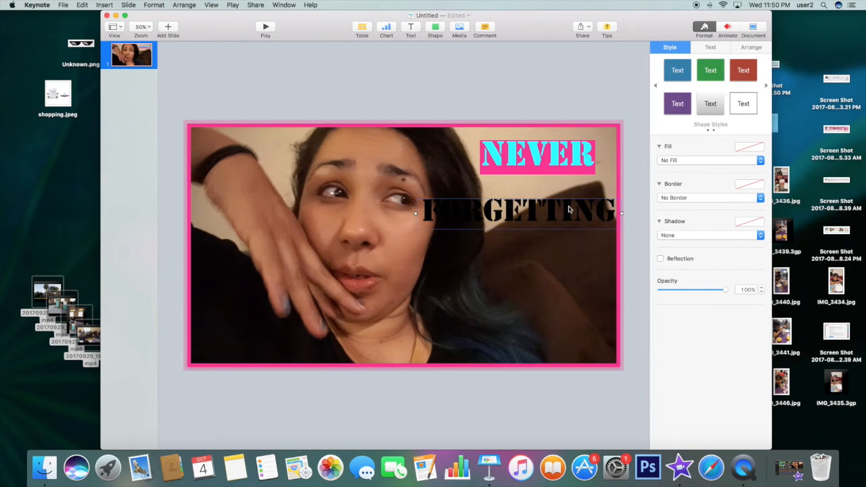
drag(552, 169, 543, 168)
drag(548, 214, 498, 333)
drag(540, 160, 271, 338)
drag(436, 342, 455, 344)
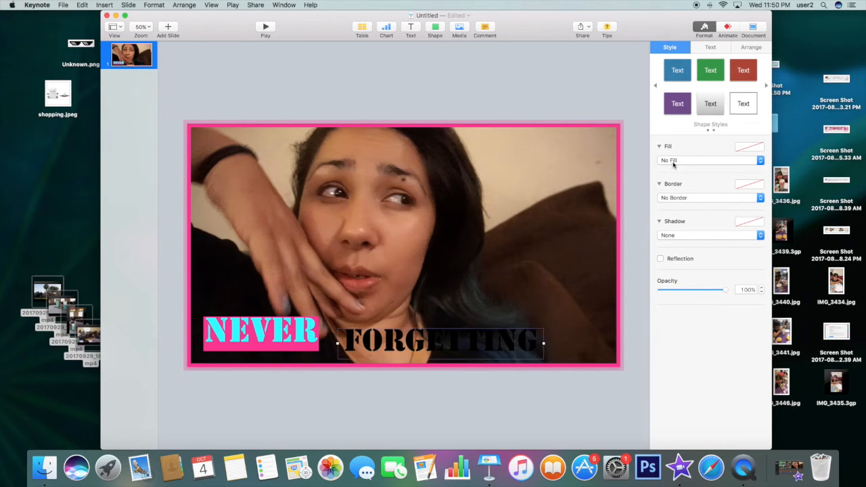
Give the FORGETTING text box a Strawberry pink colour fill and set its text colour to Turquoise
click(673, 162)
click(672, 171)
click(364, 340)
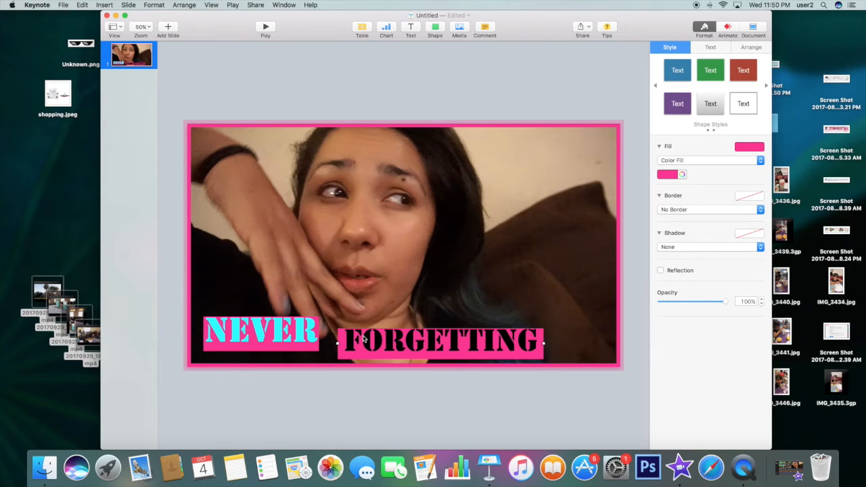
double_click(362, 337)
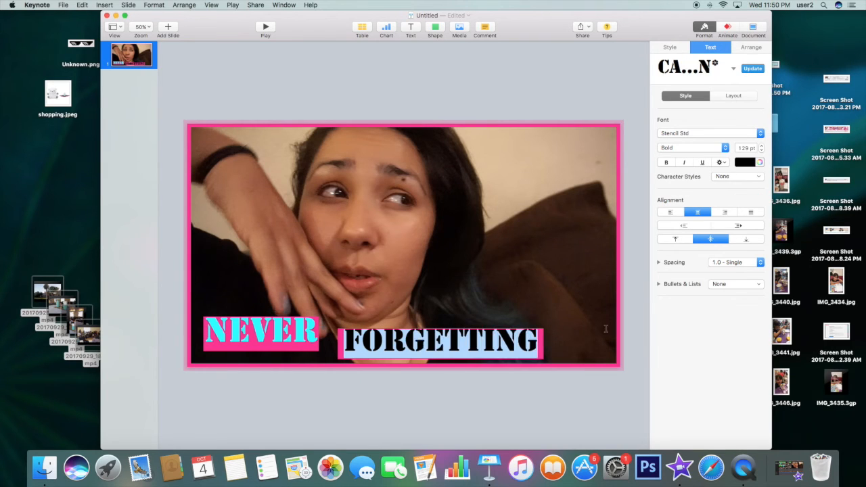
click(759, 163)
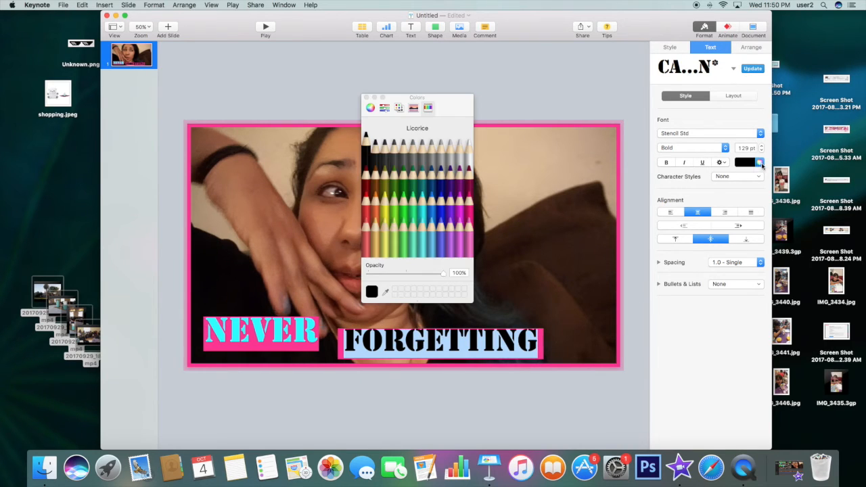
click(420, 197)
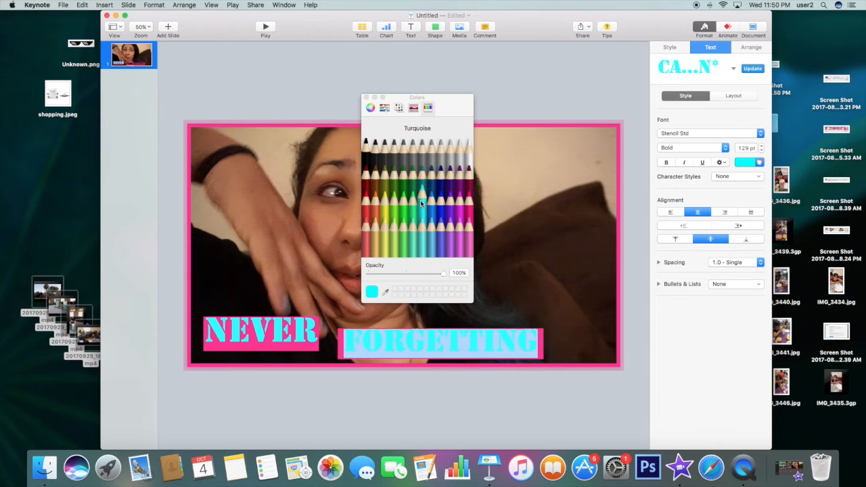
click(575, 197)
click(366, 98)
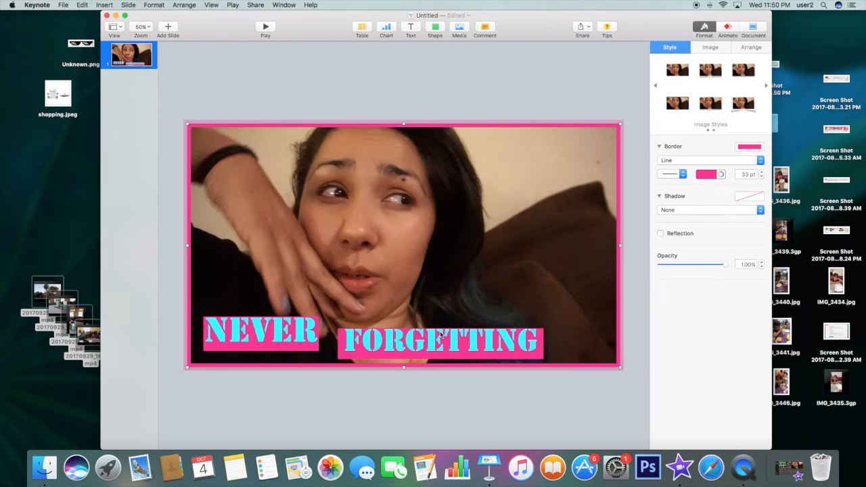
Adjust the positions of the NEVER and FORGETTING captions along the bottom of the photo
drag(279, 335, 275, 333)
mouse_move(366, 351)
mouse_down()
mouse_move(352, 342)
mouse_move(368, 339)
mouse_up()
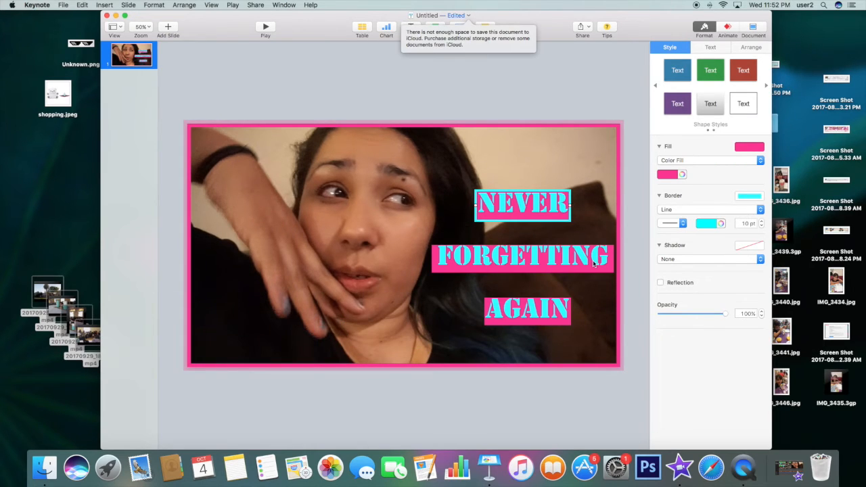
Add a turquoise line border to the FORGETTING and AGAIN captions to match the NEVER caption
click(594, 264)
click(698, 210)
click(699, 224)
click(561, 306)
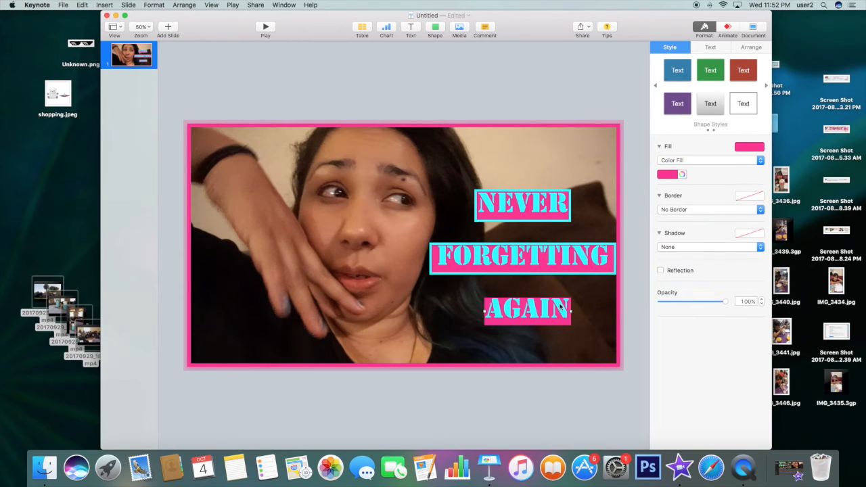
click(685, 212)
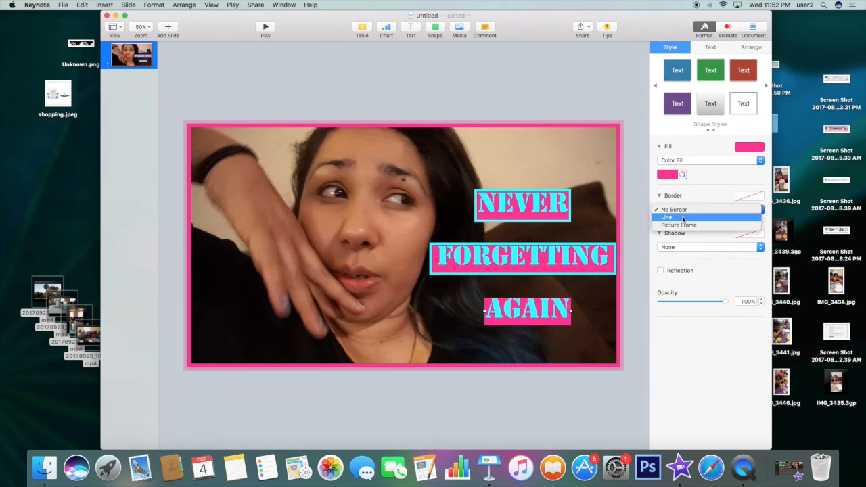
click(685, 222)
click(543, 168)
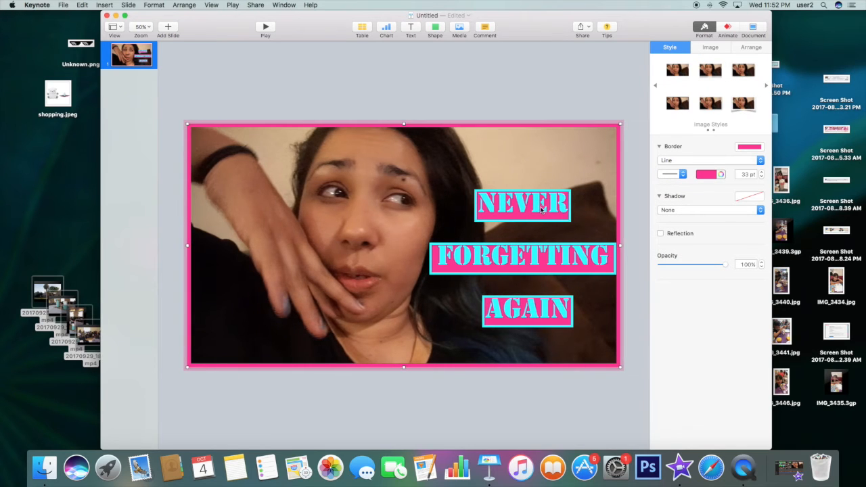
Reposition the NEVER and AGAIN!!! captions so they sit one above the other on the right side of the photo
drag(536, 214, 538, 206)
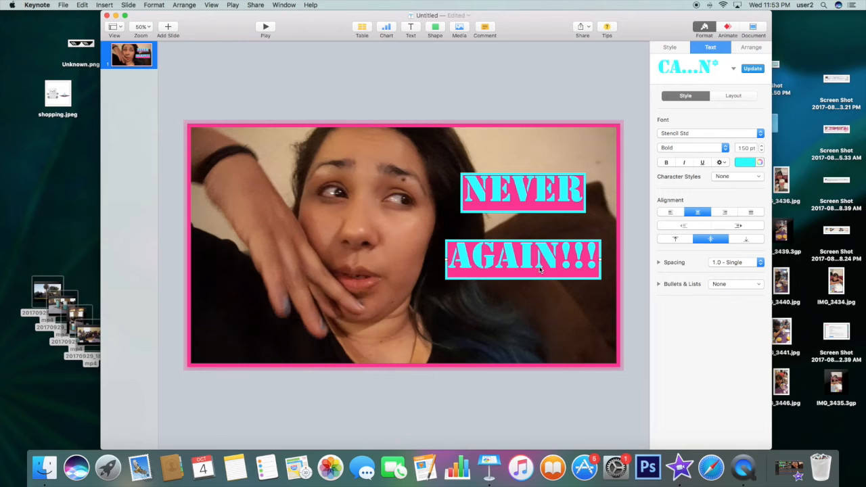
drag(538, 249, 545, 247)
mouse_move(519, 205)
mouse_down()
mouse_move(525, 199)
mouse_move(525, 207)
mouse_up()
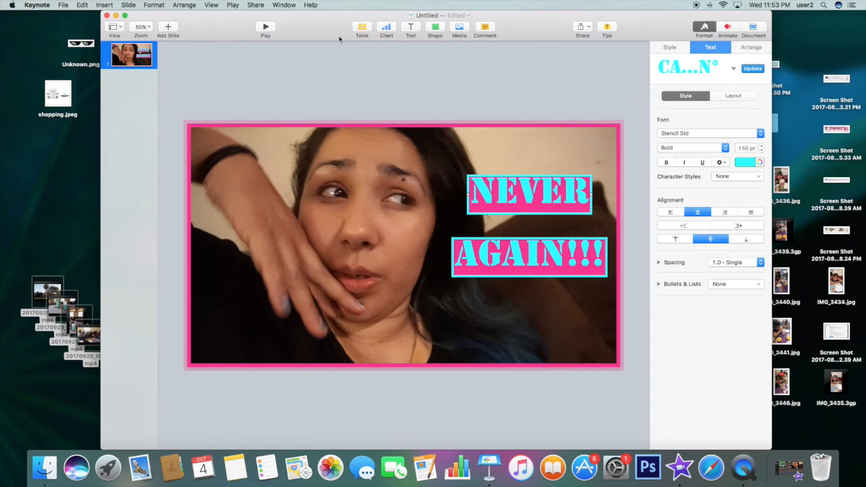
Add a text box to the slide and replace its placeholder text with the distraught face emoji
click(413, 30)
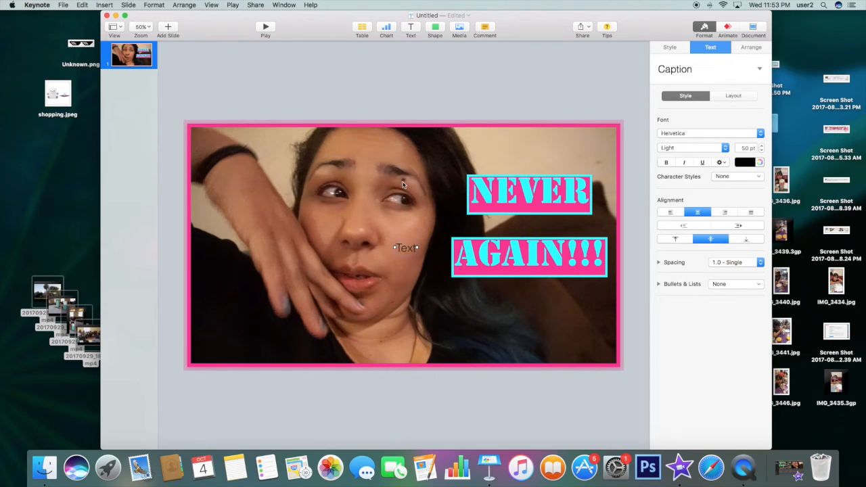
click(108, 5)
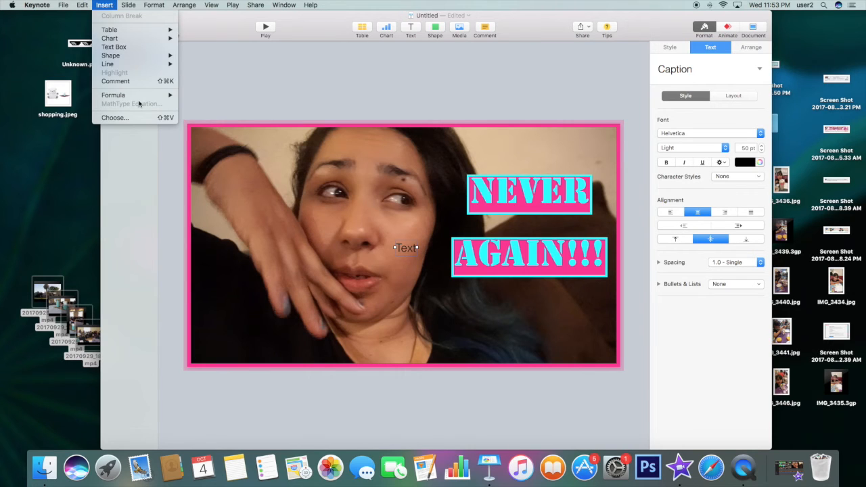
mouse_move(85, 7)
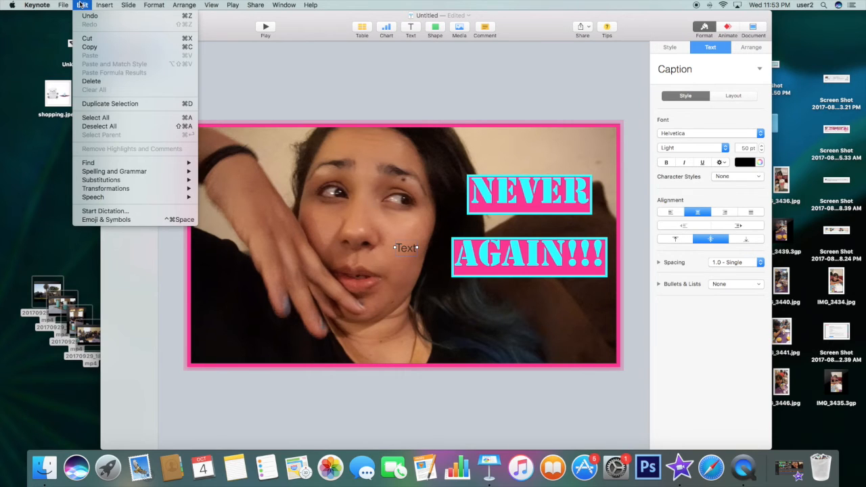
click(142, 221)
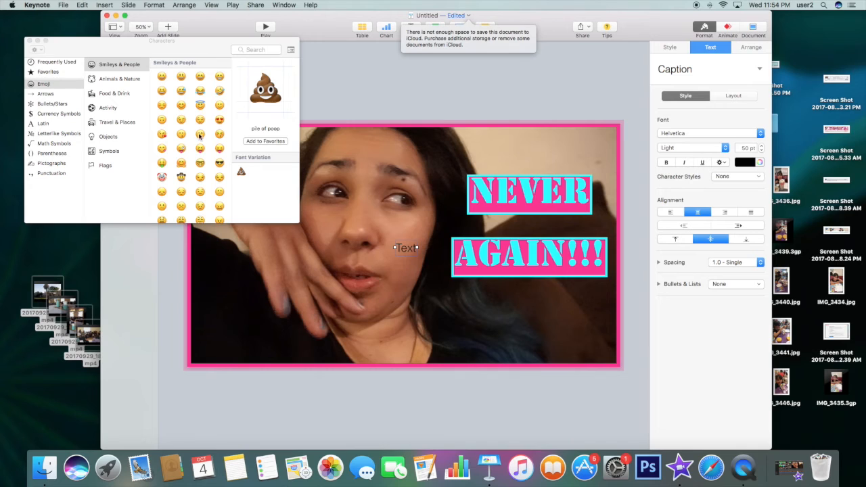
scroll(195, 156, down, 3)
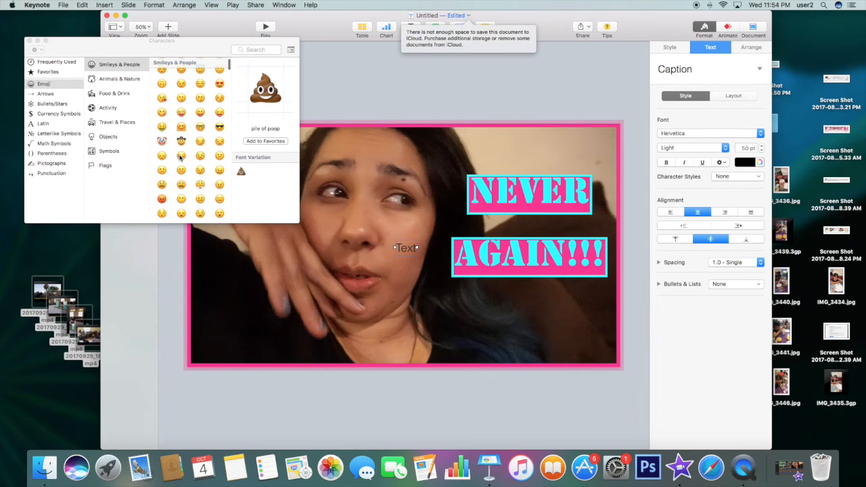
click(180, 155)
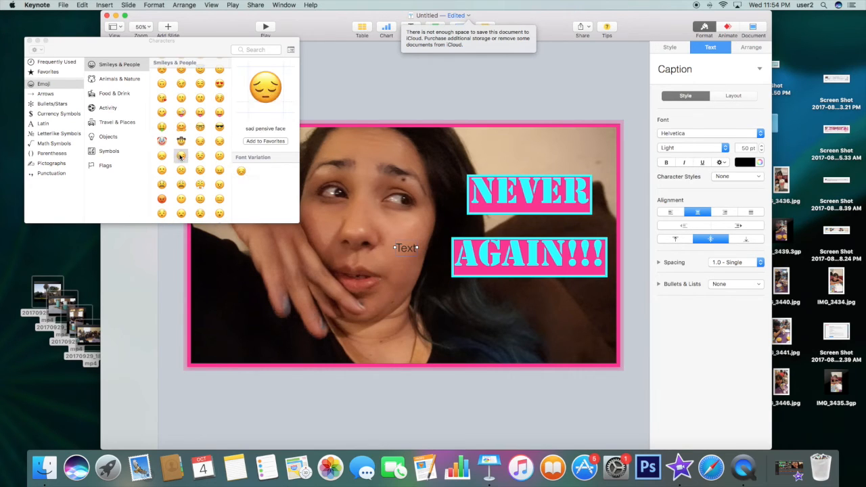
click(162, 155)
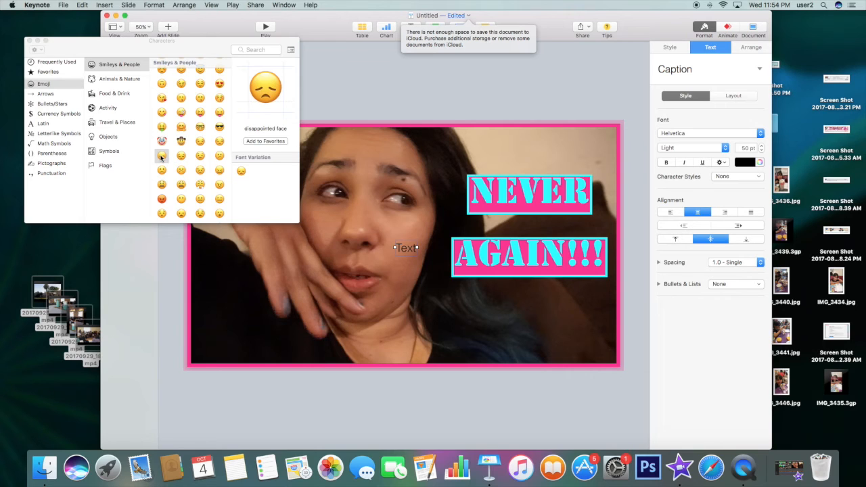
click(162, 185)
scroll(155, 192, up, 1)
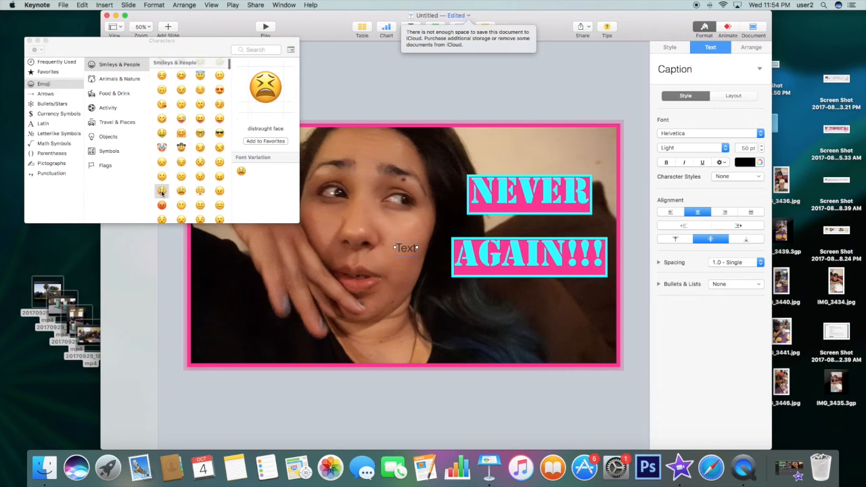
double_click(162, 192)
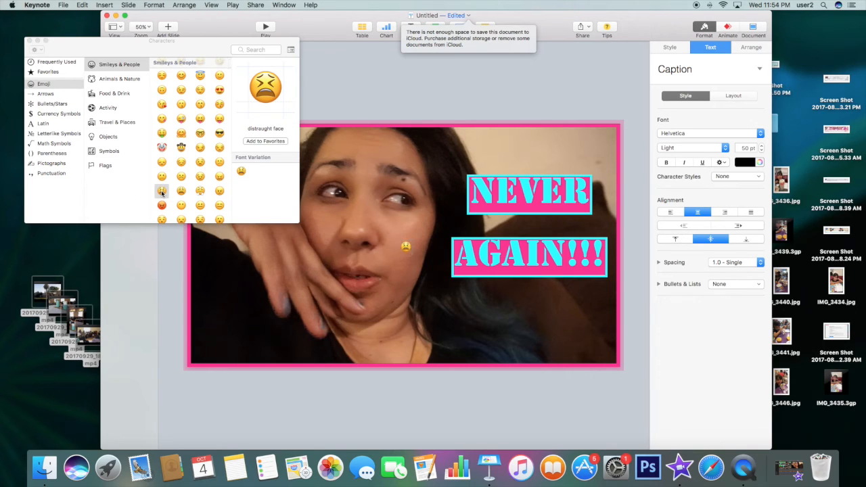
click(29, 41)
Set the emoji's font size to 200 pt and move it below the AGAIN!!! caption
double_click(410, 248)
double_click(743, 148)
text(150)
key(Return)
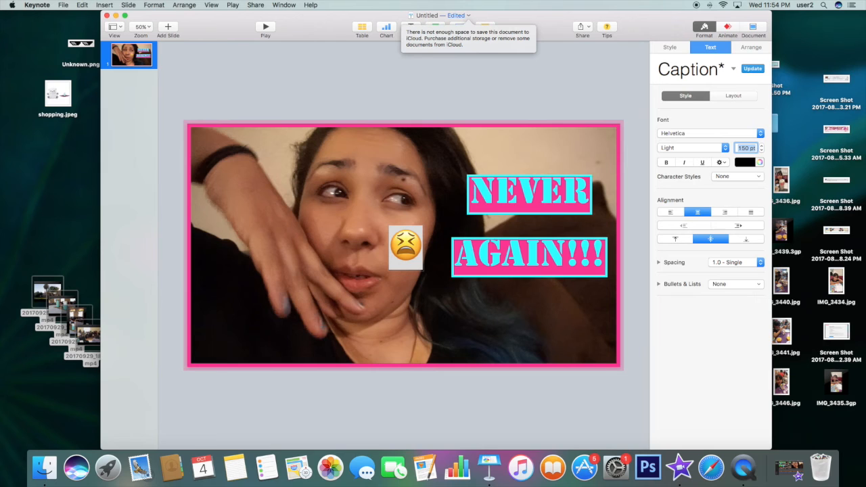
text(200)
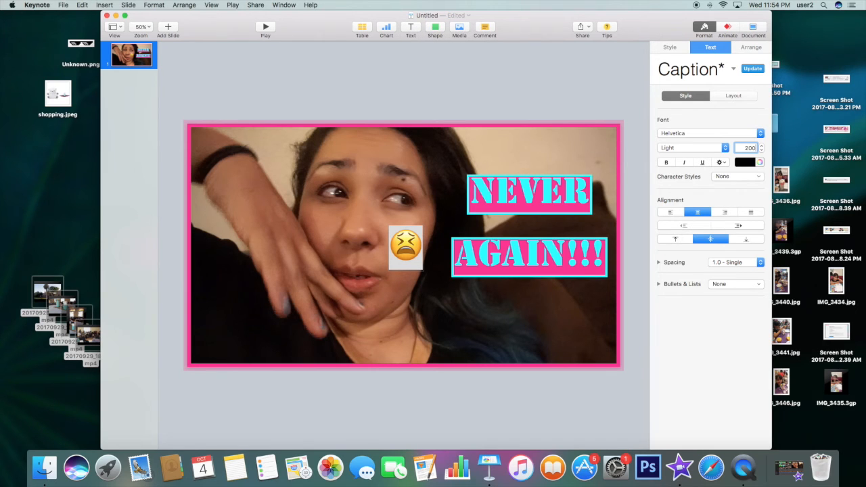
key(Return)
drag(418, 256, 537, 326)
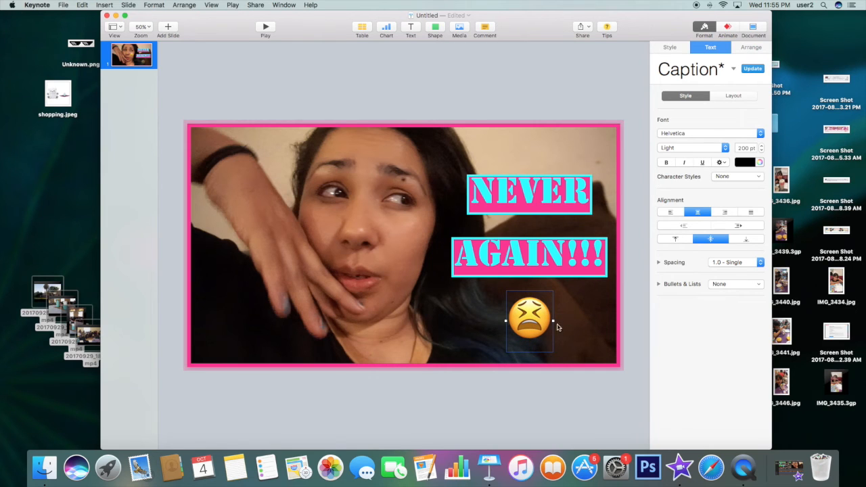
click(563, 309)
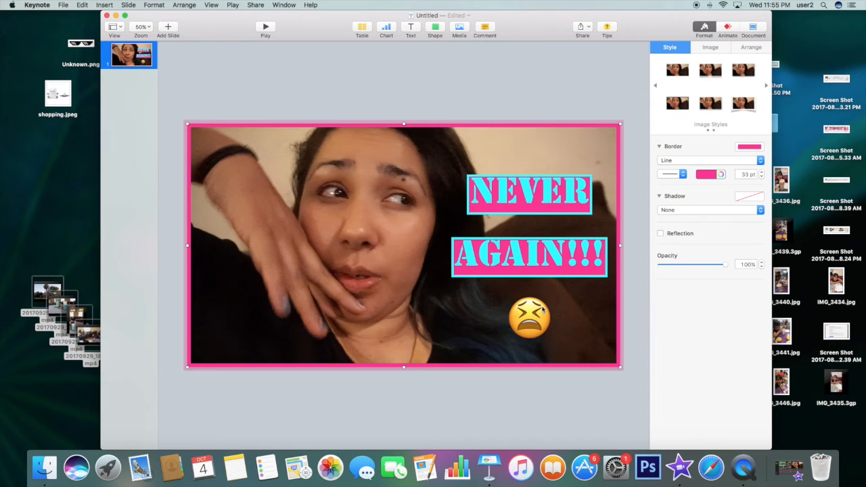
Duplicate the emoji twice, placing one copy below the left end of AGAIN!!! and the other above the left end of NEVER
click(535, 312)
right_click(533, 312)
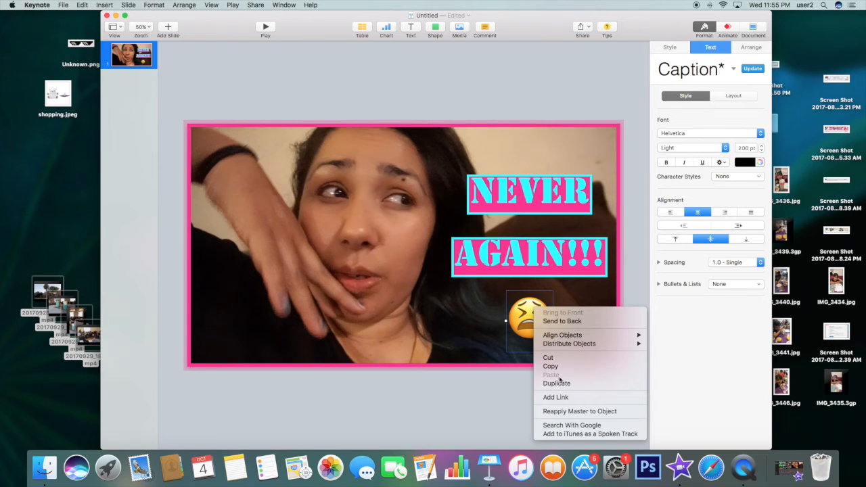
click(556, 383)
drag(528, 318, 477, 317)
right_click(522, 319)
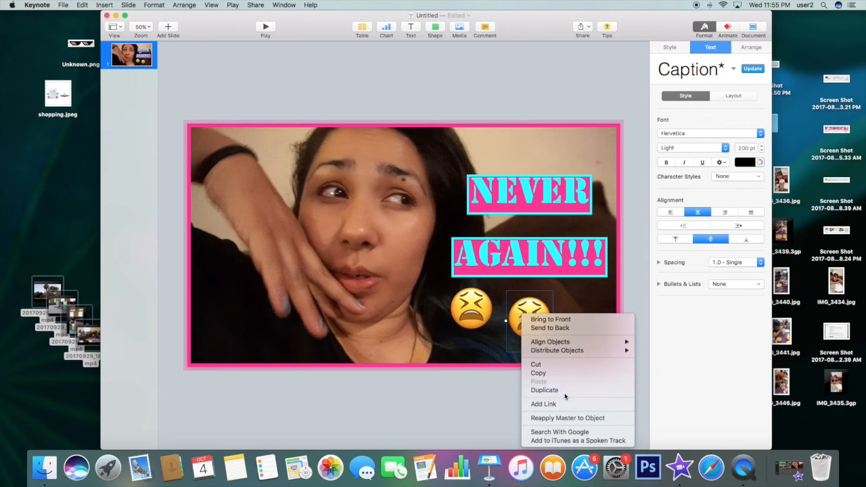
click(562, 391)
drag(529, 324, 501, 154)
Place another copy of the emoji above the right end of NEVER and nudge the NEVER caption slightly down
right_click(587, 154)
click(616, 232)
drag(533, 193, 532, 196)
drag(574, 157, 567, 160)
Move the emoji centred below AGAIN!!! toward the lower-right corner of the photo
drag(538, 315, 580, 324)
click(528, 310)
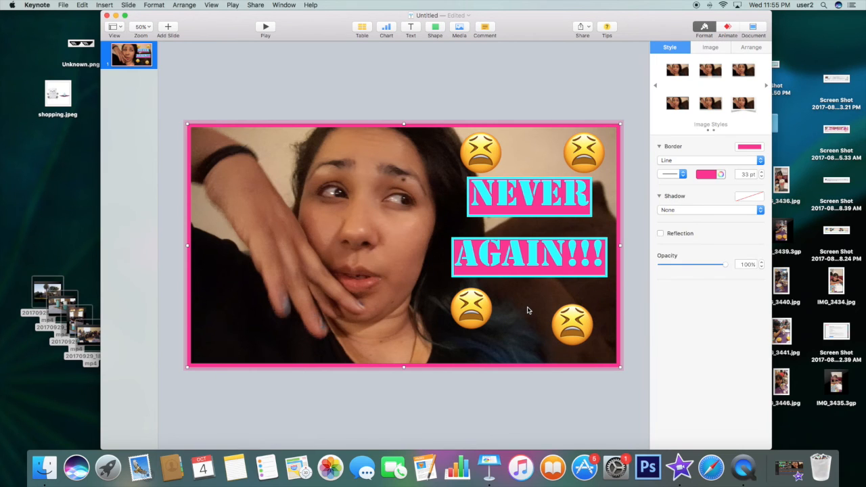
scroll(527, 309, down, 2)
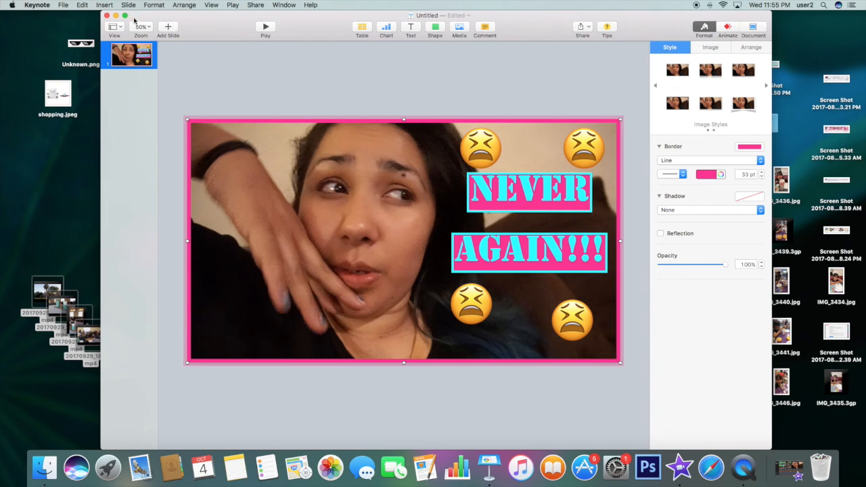
Export all slides as JPEG (High Quality) images to Documents under the name Never Again Thumb
click(68, 6)
mouse_move(107, 100)
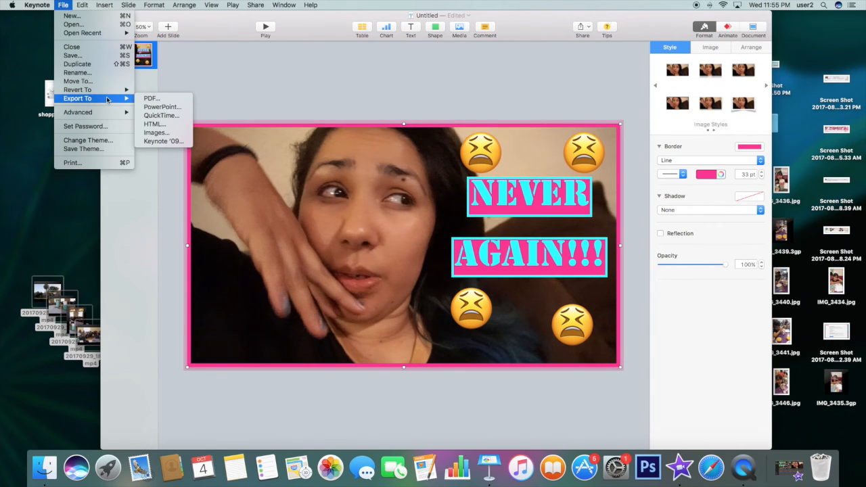
click(171, 134)
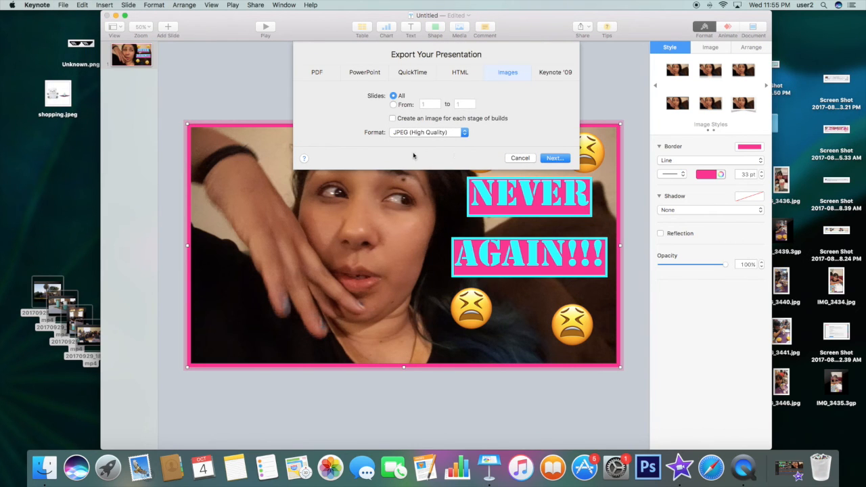
click(557, 158)
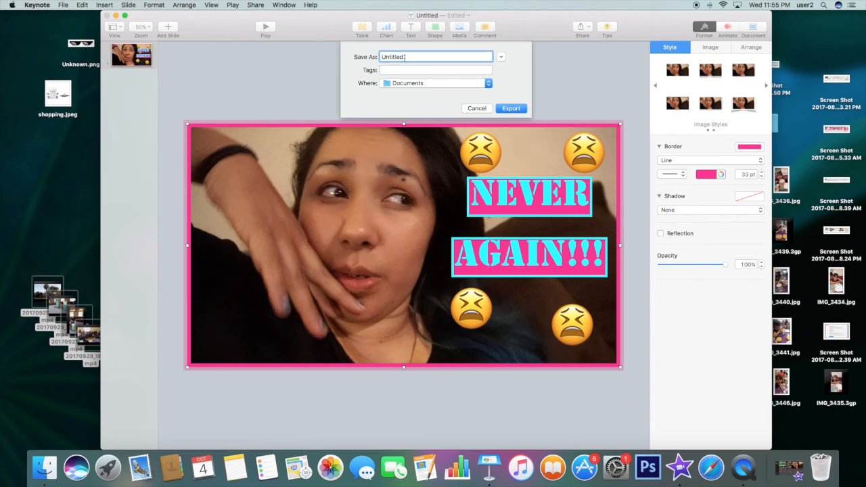
text(Never Again)
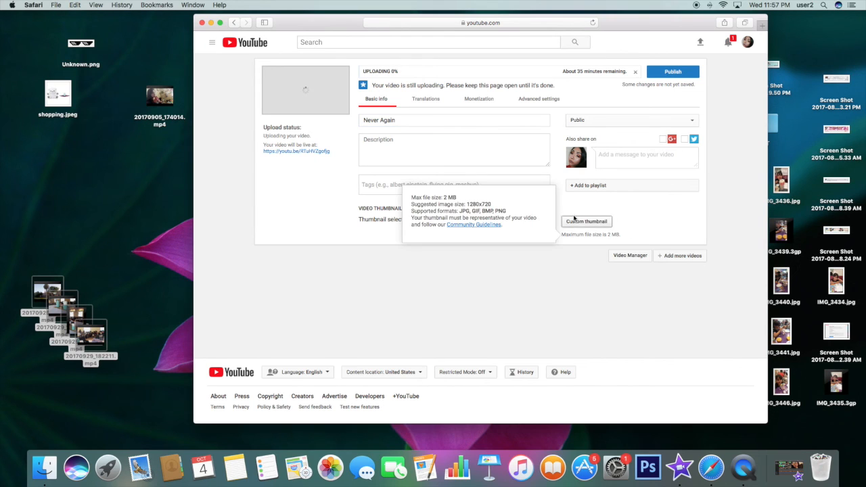
On the YouTube upload page in Safari, upload Never Again Thumb.001.jpg from the Never Again Thumb folder as the custom thumbnail
click(596, 227)
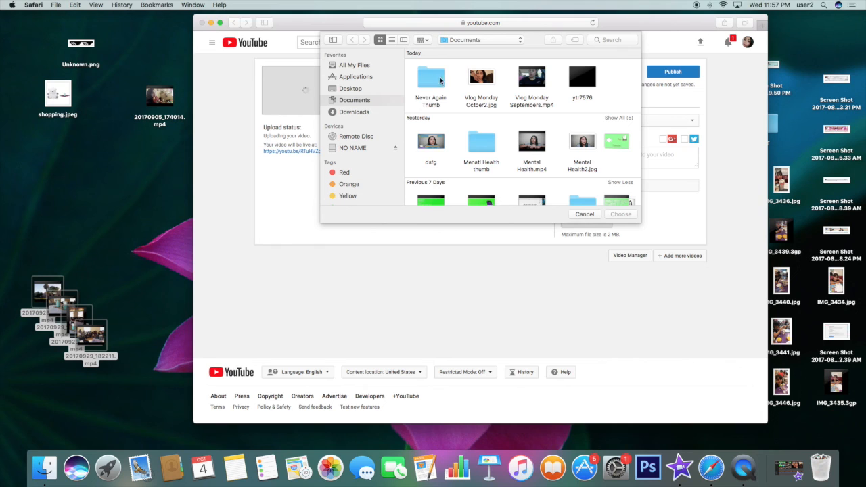
double_click(437, 81)
click(438, 78)
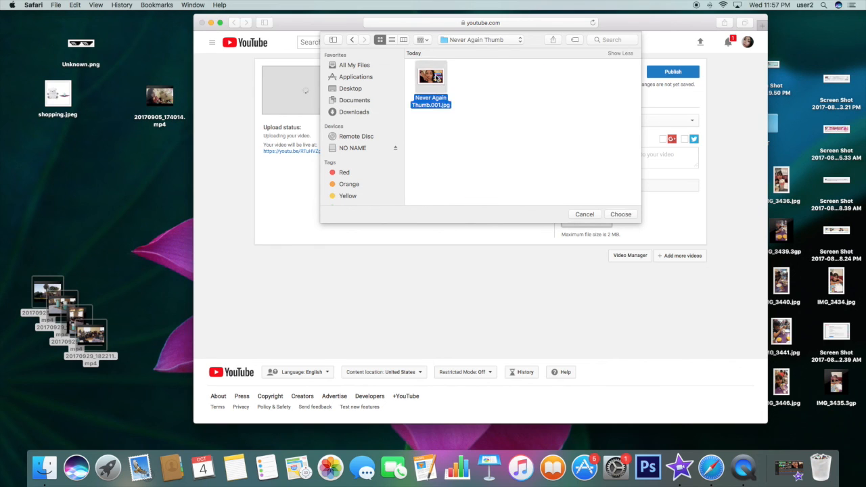
click(618, 216)
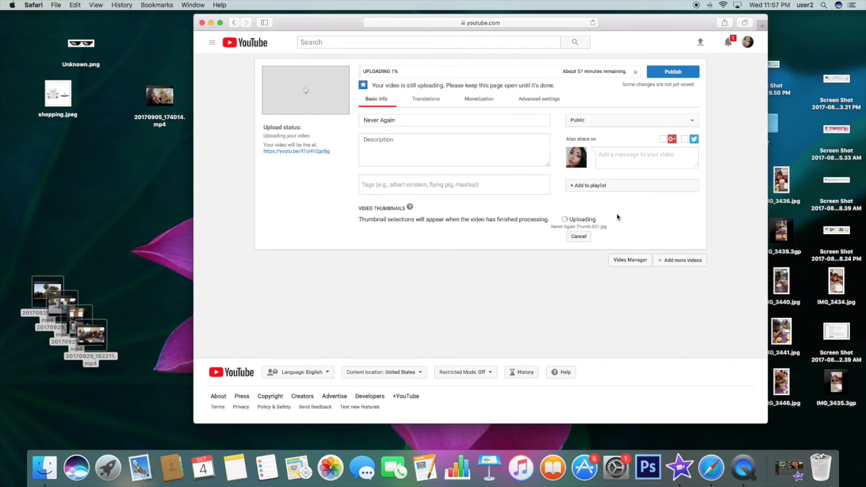